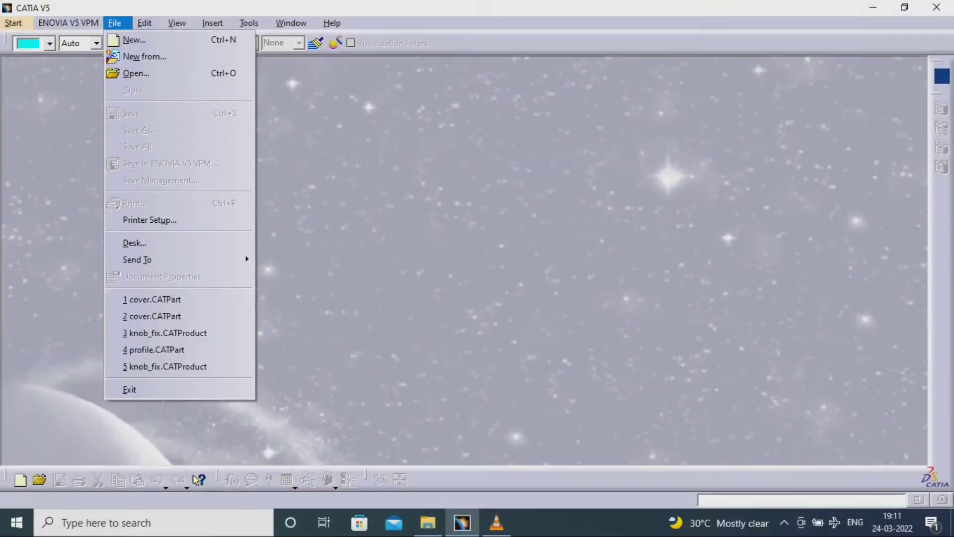
- Create a new Product document for the assembly
click(128, 38)
click(906, 388)
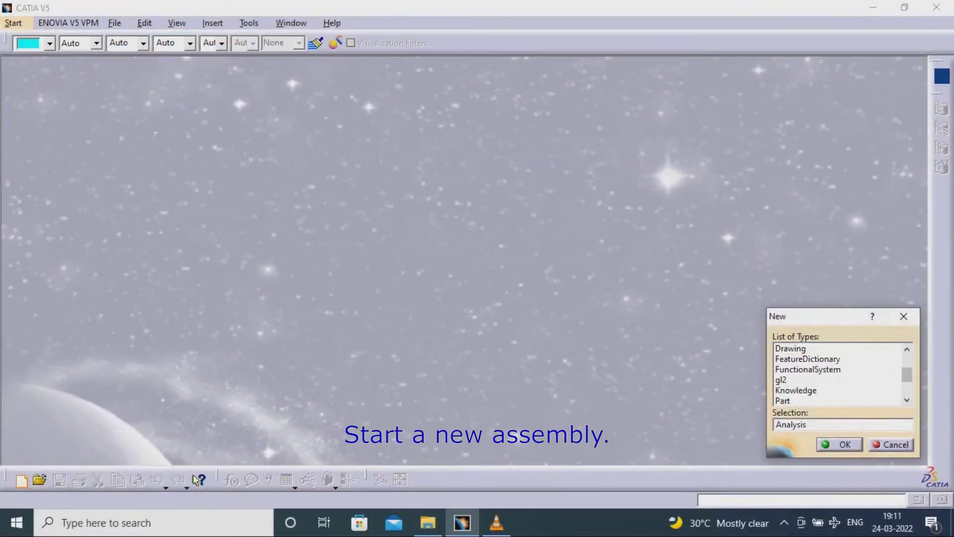
click(907, 388)
click(790, 380)
click(839, 444)
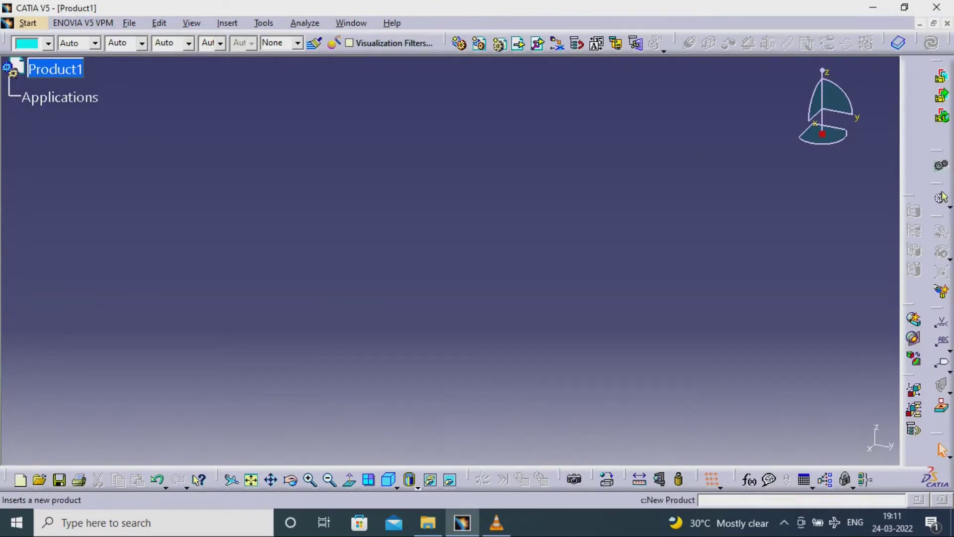
- Insert the existing cover part as a component of Product1
click(518, 44)
click(56, 70)
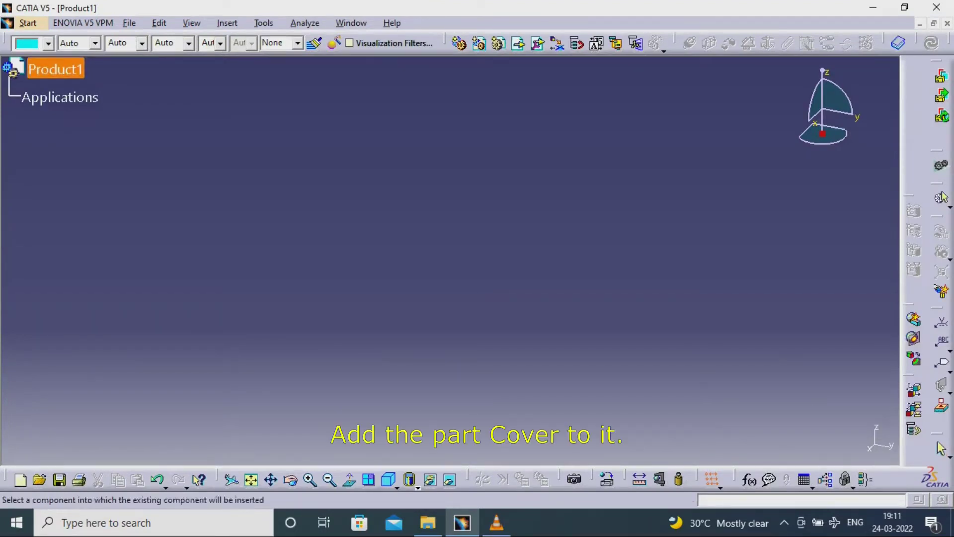
click(326, 186)
click(706, 348)
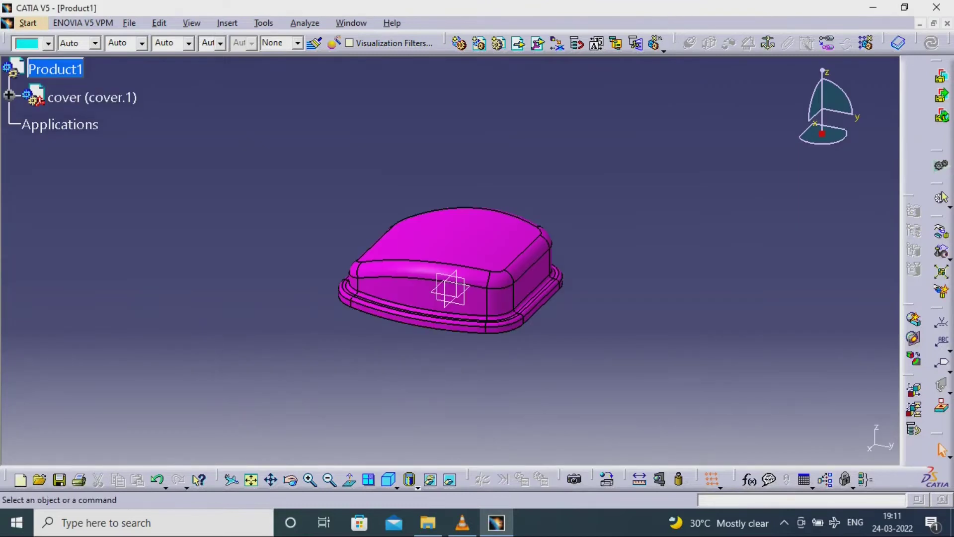
- Examine the hollow inner side of the cover and look through the features listed under its PartBody
middle_drag(440, 387, 337, 198)
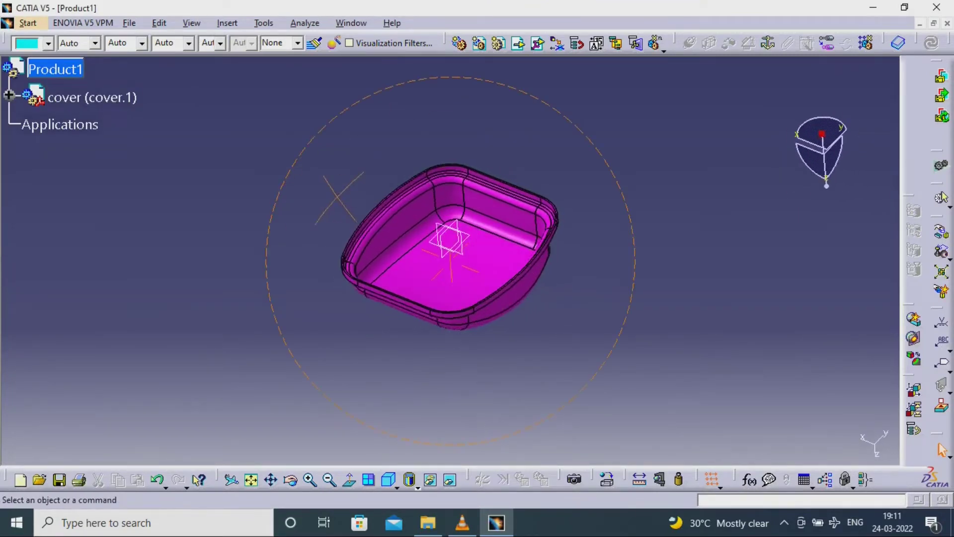
middle_drag(437, 278, 445, 226)
click(9, 95)
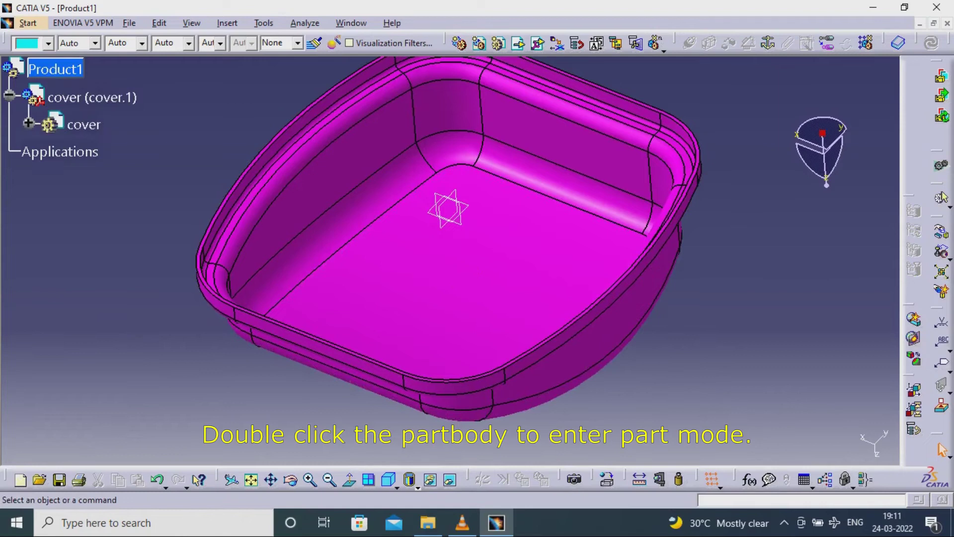
click(29, 122)
click(47, 231)
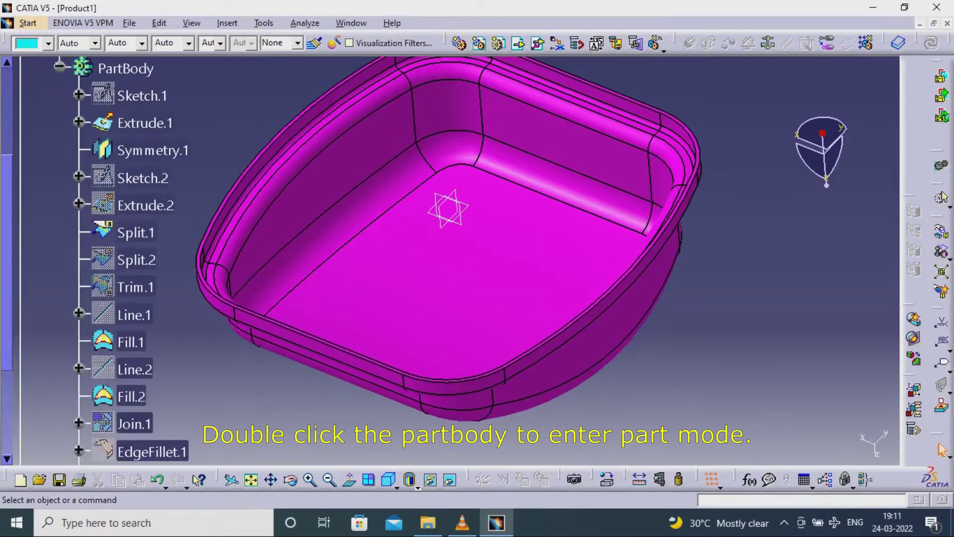
scroll(134, 313, down, 3)
click(78, 342)
scroll(132, 129, up, 7)
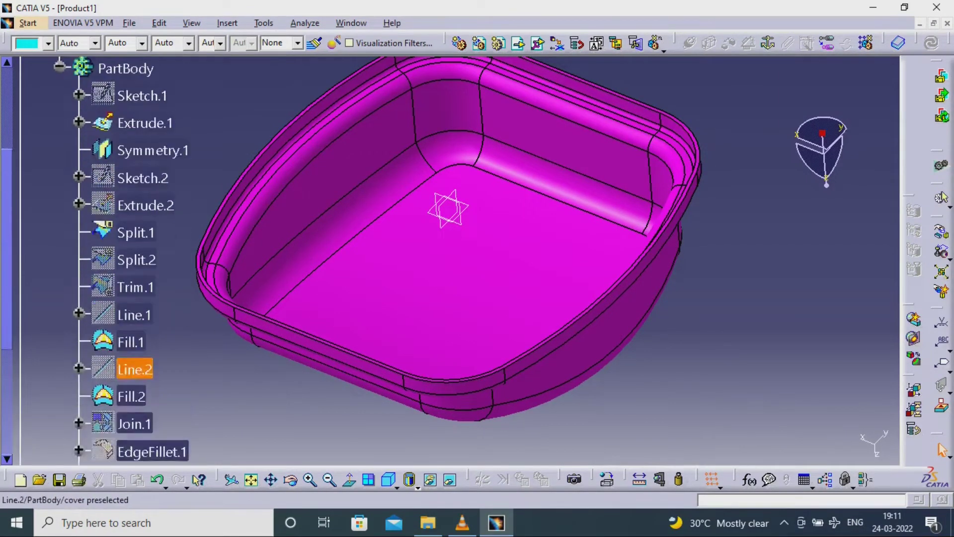
click(59, 109)
scroll(59, 108, up, 5)
middle_drag(330, 231, 408, 293)
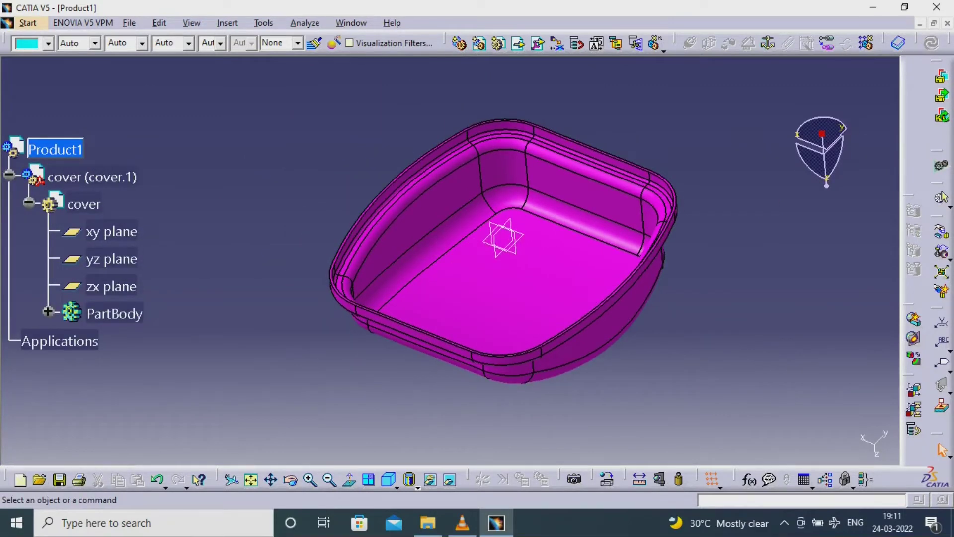
click(29, 203)
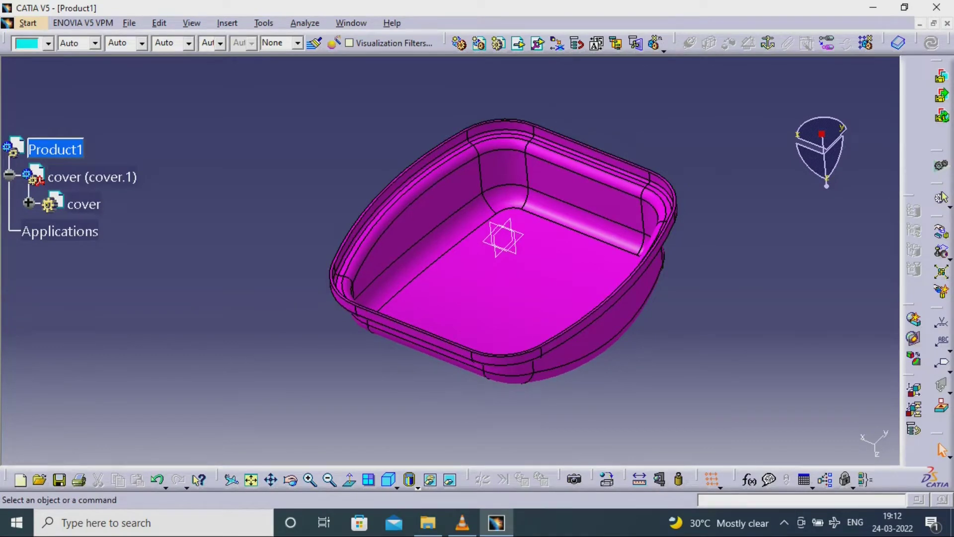
- Change the part number of Product1 to cover_fix
right_click(71, 152)
click(94, 210)
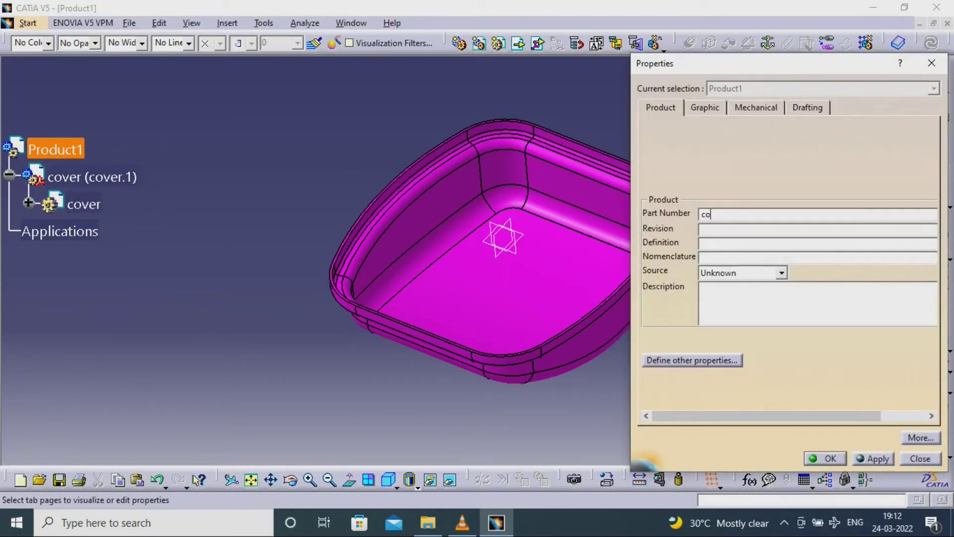
text(cover_fix)
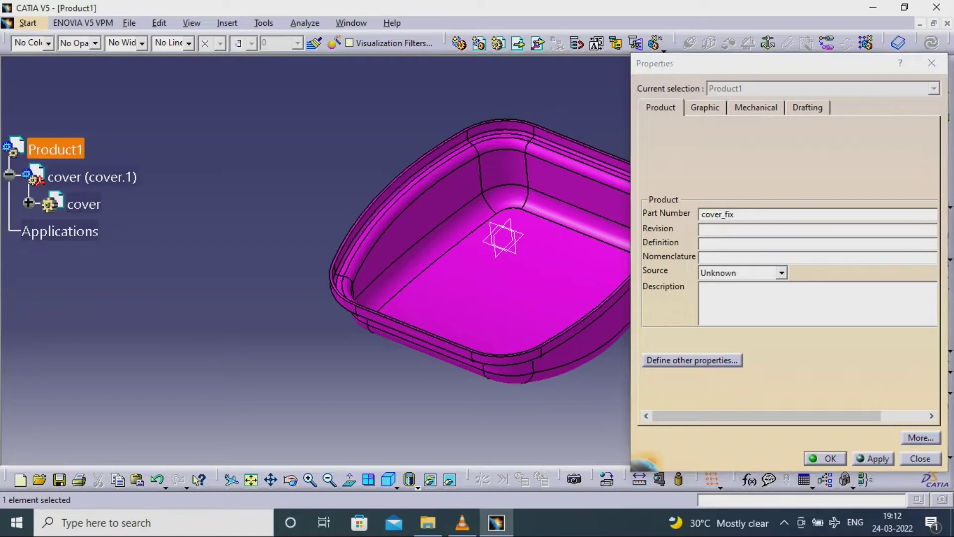
key(Return)
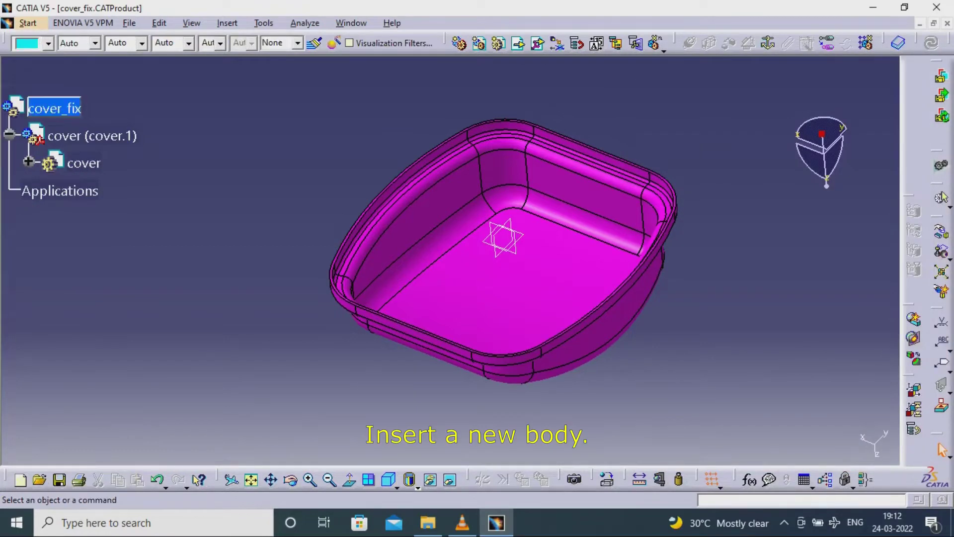
- Open the cover part for editing within the assembly and insert a new body into it
click(28, 161)
double_click(114, 272)
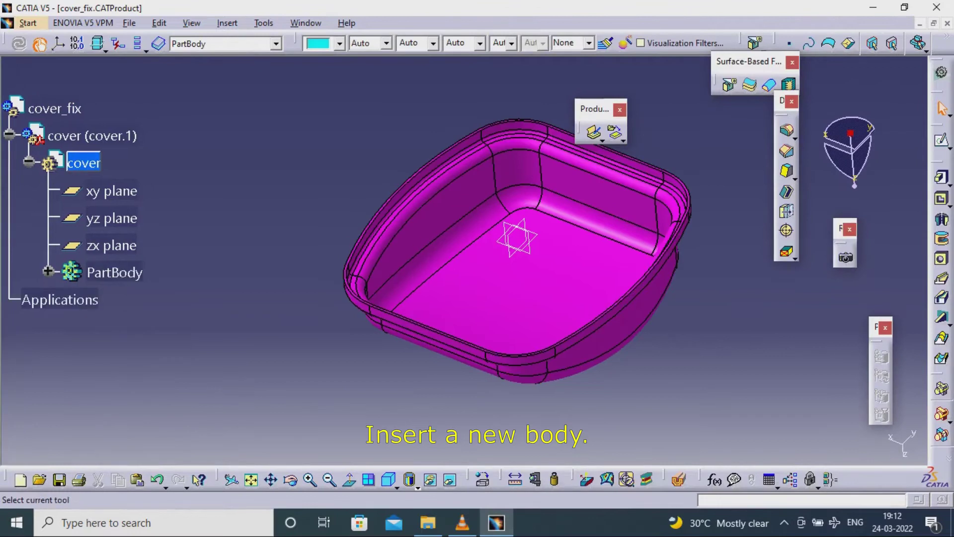
click(227, 23)
click(228, 58)
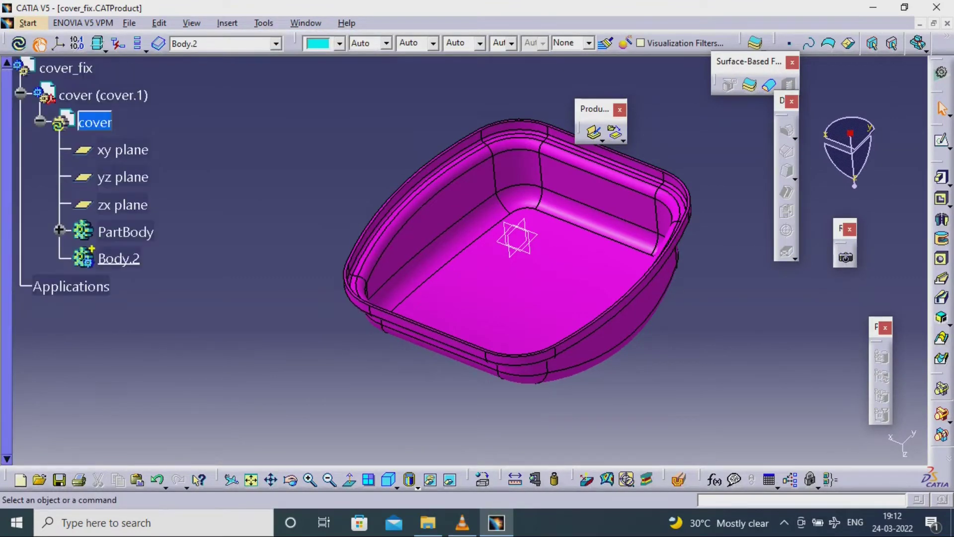
- Switch to the Generative Shape Design workbench with the new body as the working body
click(28, 23)
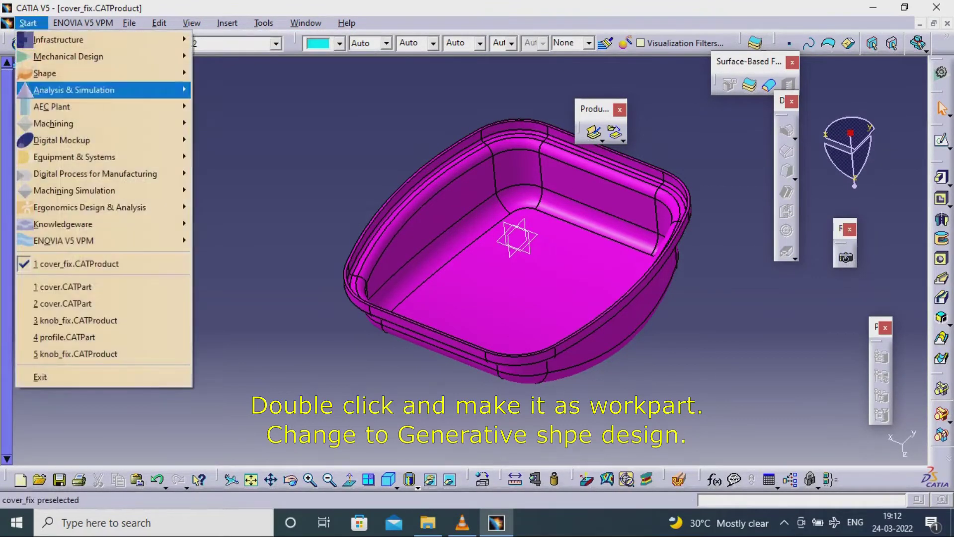
mouse_move(45, 74)
click(255, 140)
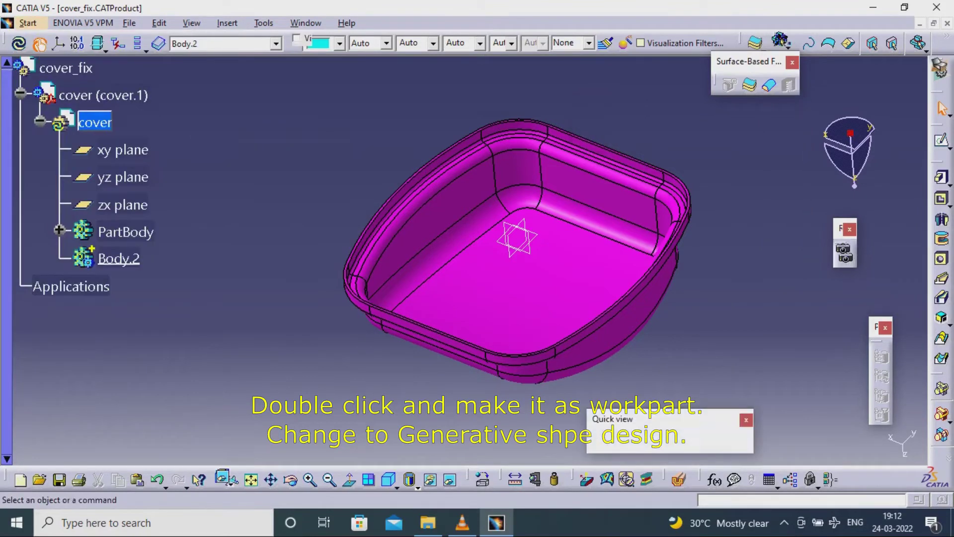
middle_drag(517, 259, 406, 209)
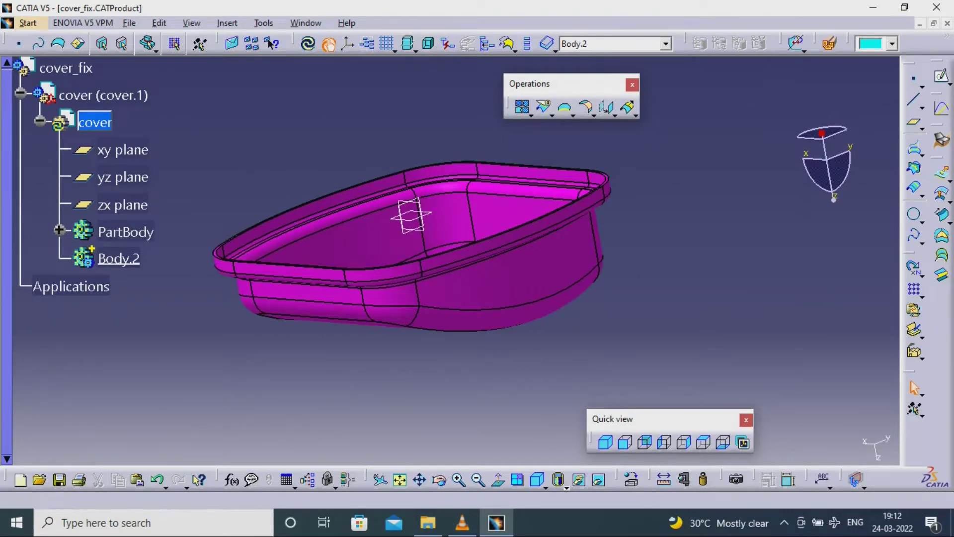
- Set up a 3 mm surface offset from a tangency extract of the cover's outer faces and preview it
drag(936, 157, 693, 74)
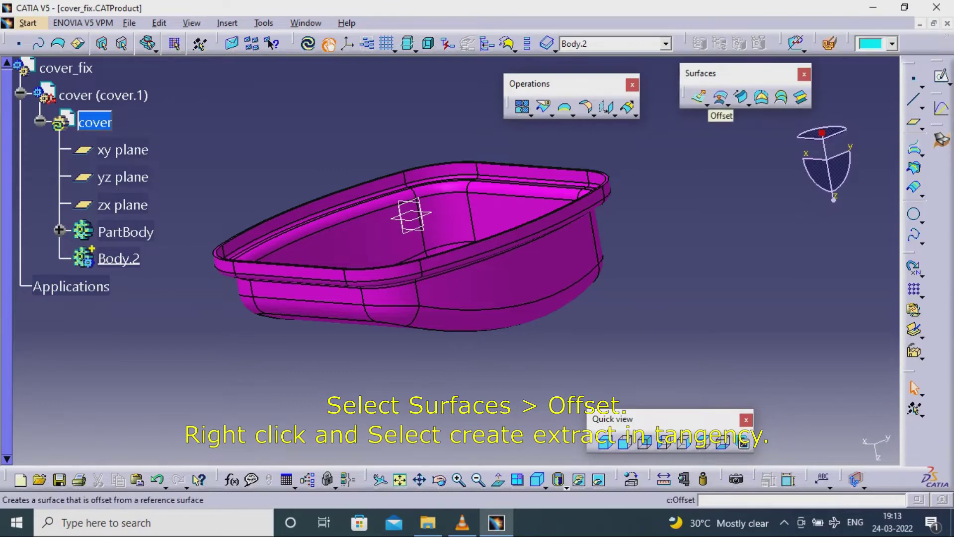
click(720, 98)
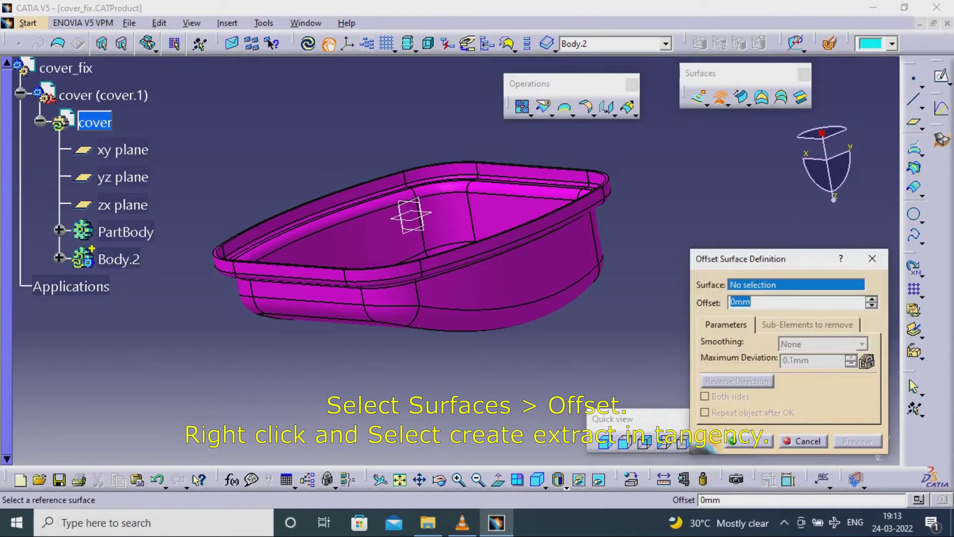
right_click(793, 284)
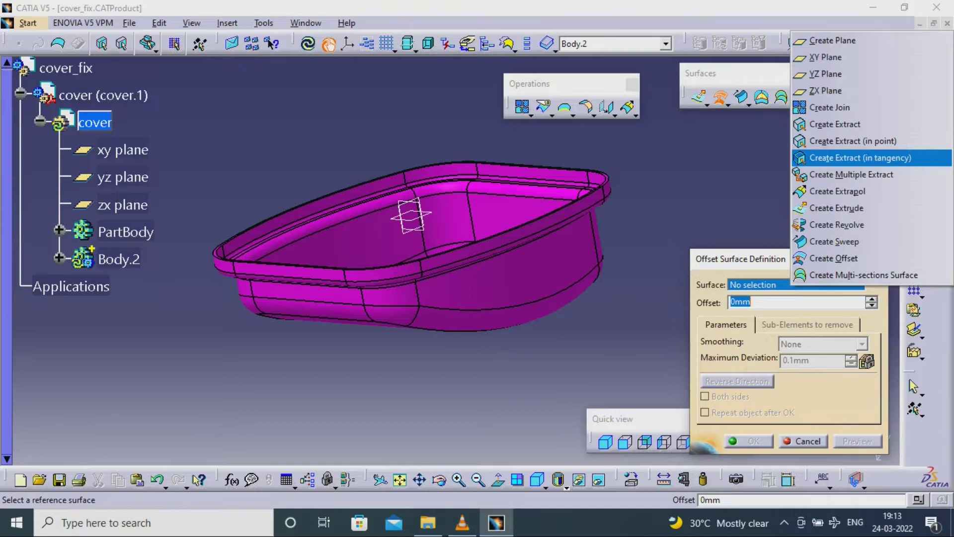
click(860, 158)
click(524, 276)
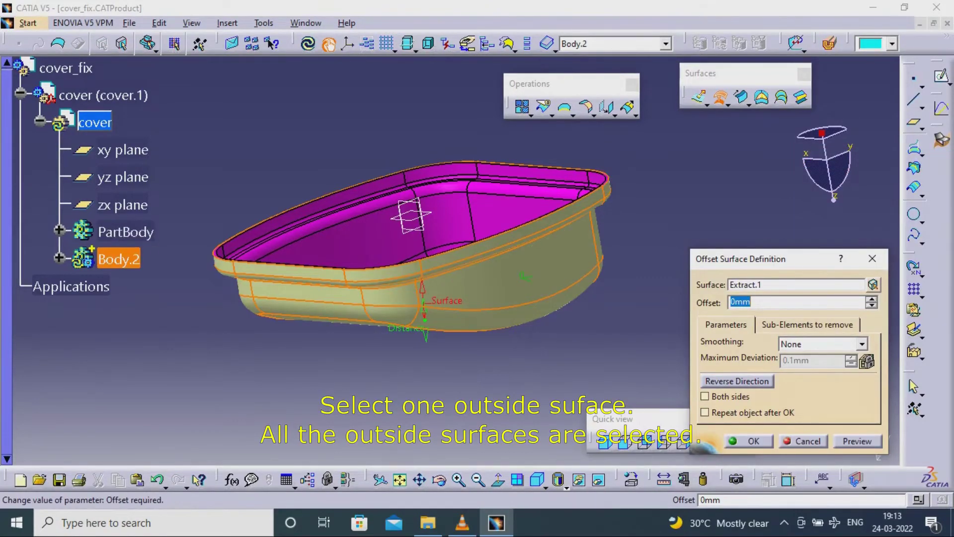
click(857, 440)
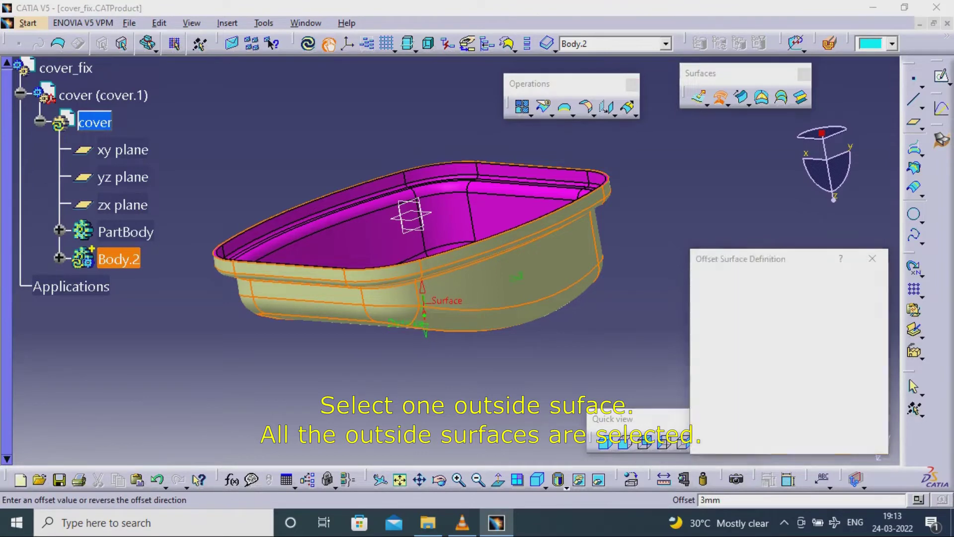
middle_drag(517, 238, 506, 213)
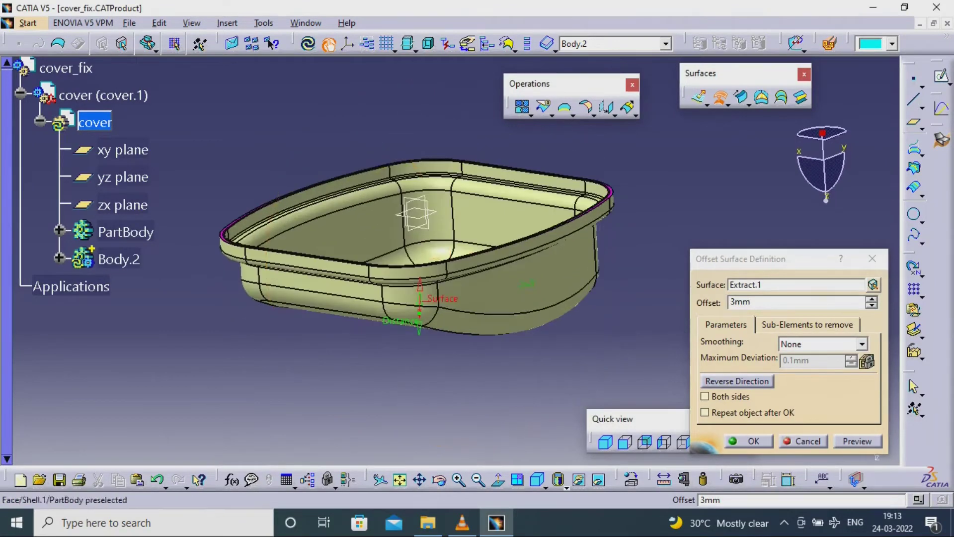
middle_drag(507, 278, 507, 199)
middle_drag(154, 174, 429, 268)
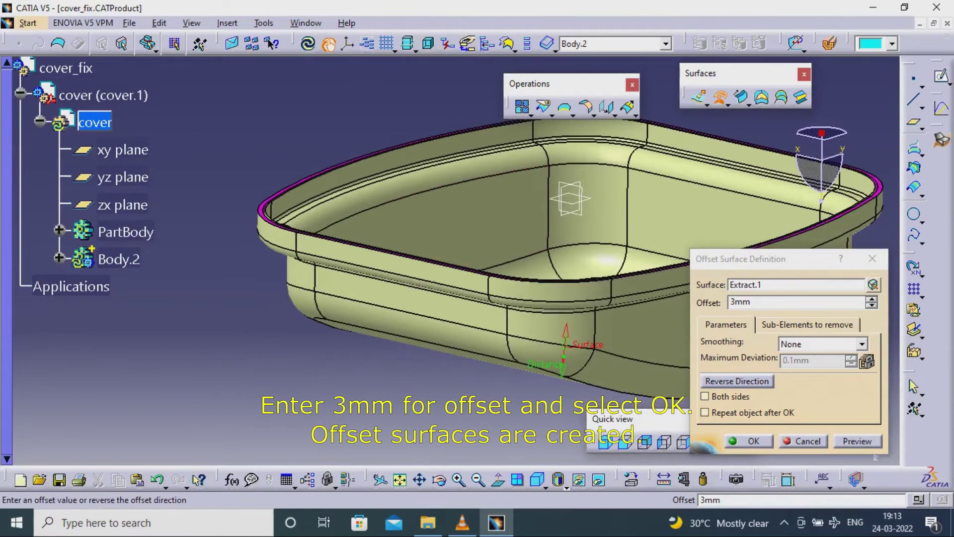
- Reverse the offset direction so the surface lies outside the cover, and create the 3 mm offset
click(737, 381)
click(857, 440)
middle_drag(427, 144, 287, 190)
middle_drag(460, 149, 393, 197)
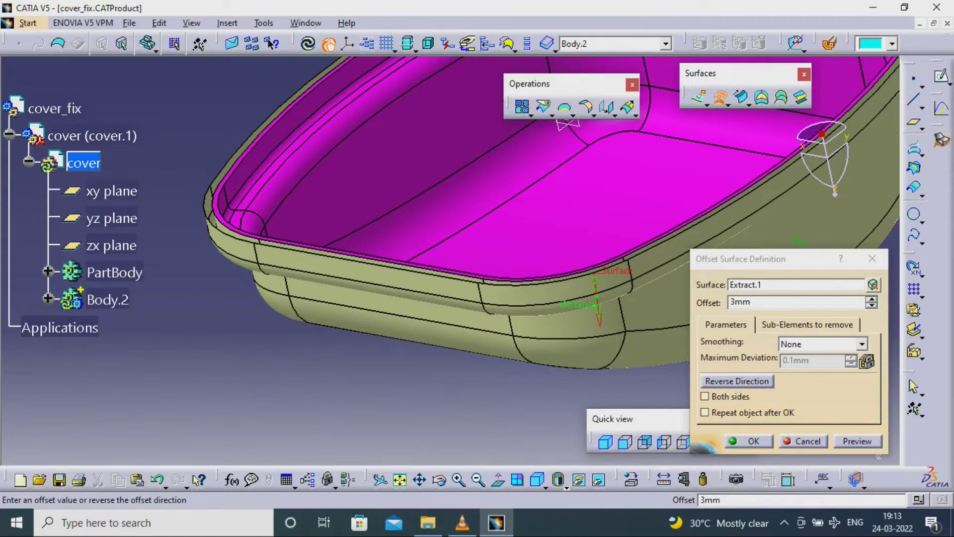
click(748, 440)
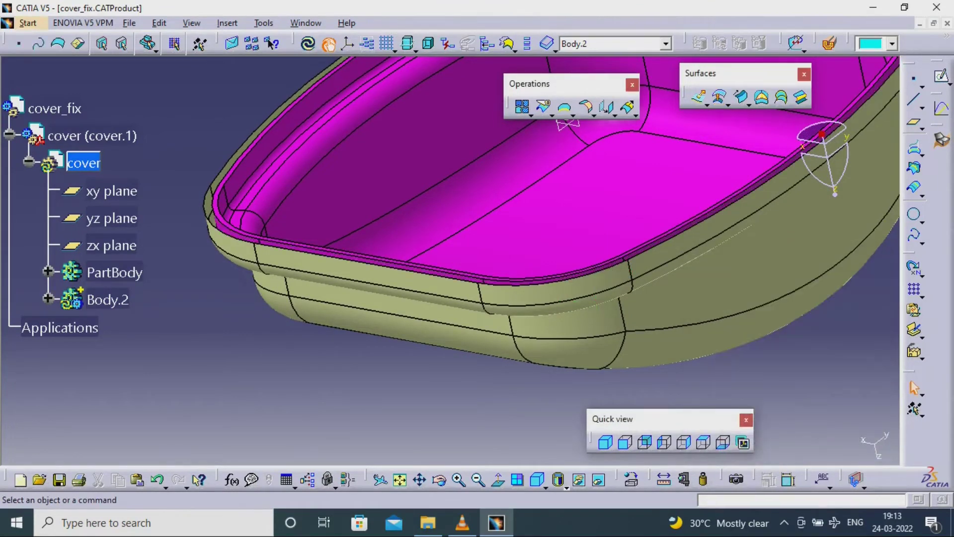
- Hide the cover's PartBody, leaving only the offset surface of Body.2 displayed
middle_drag(566, 122, 503, 208)
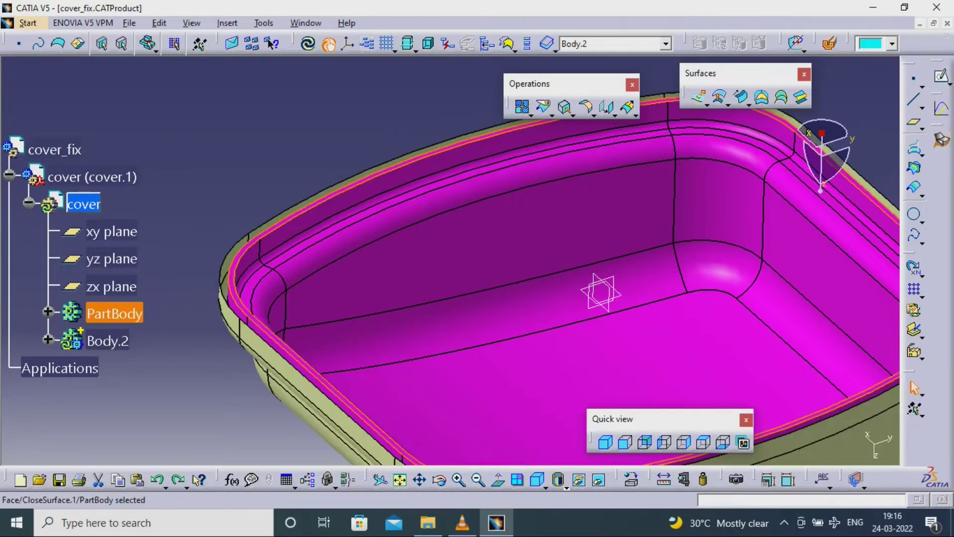
right_click(114, 313)
click(144, 66)
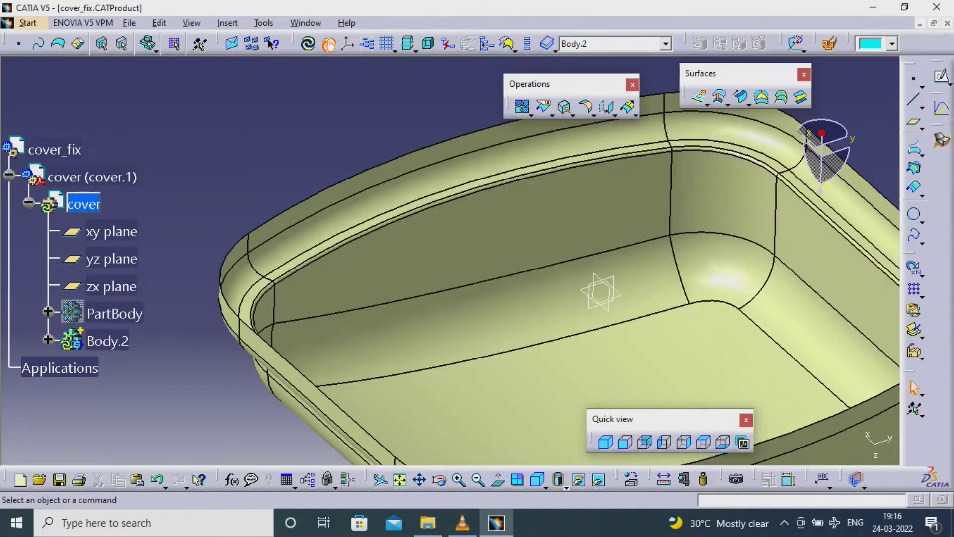
- Join all outer rim edges of the offset surface into one closed curve
click(427, 148)
middle_drag(428, 148, 283, 184)
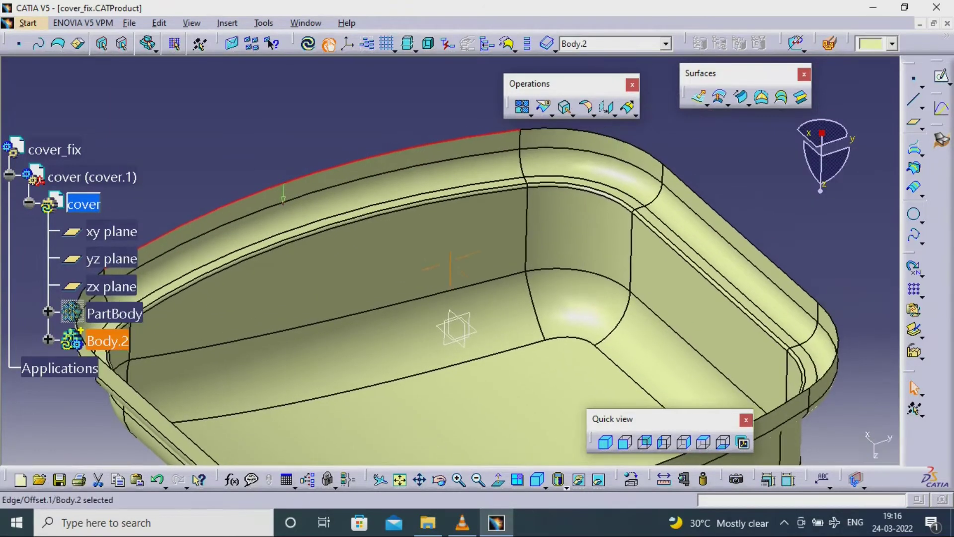
ctrl+click(579, 130)
ctrl+click(735, 229)
ctrl+click(836, 333)
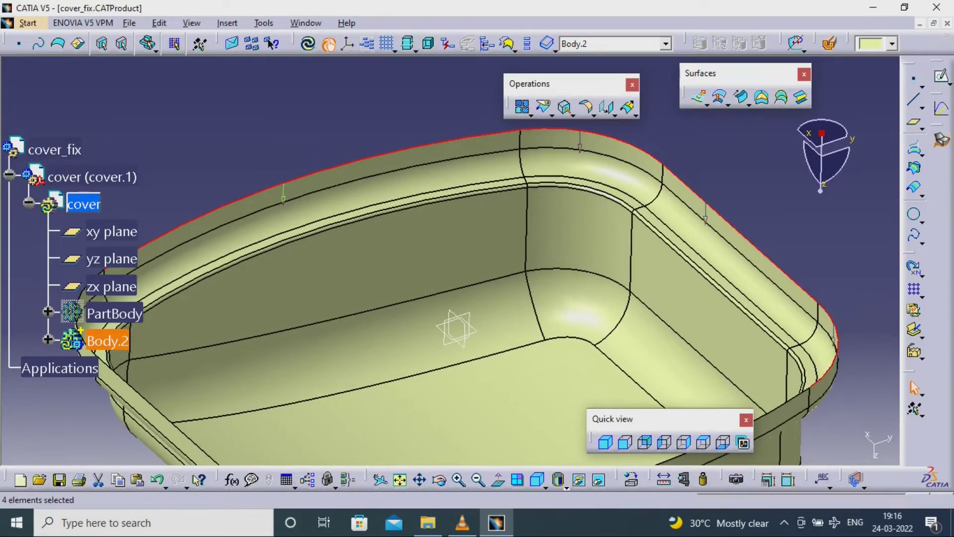
middle_drag(804, 343, 879, 295)
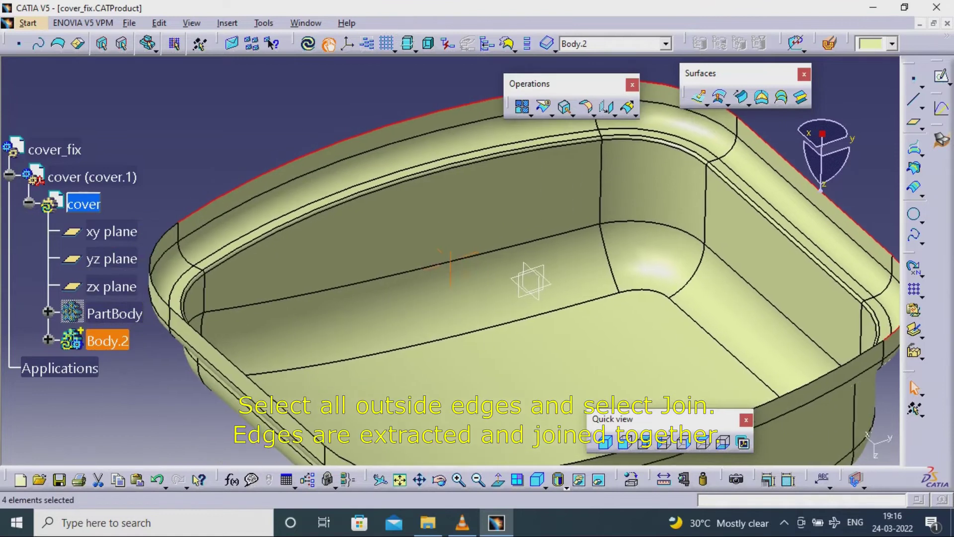
ctrl+click(198, 334)
middle_drag(318, 321, 256, 188)
ctrl+click(414, 346)
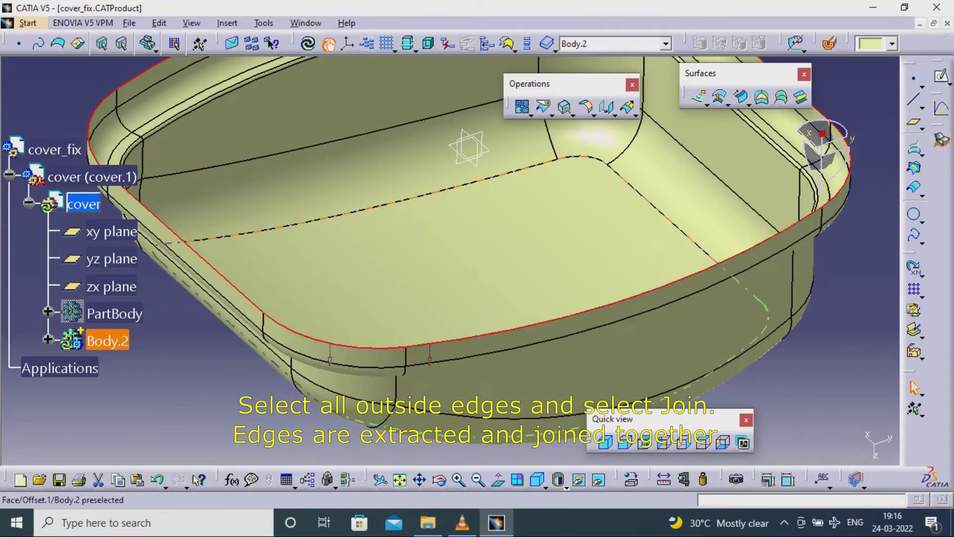
middle_drag(621, 168, 535, 380)
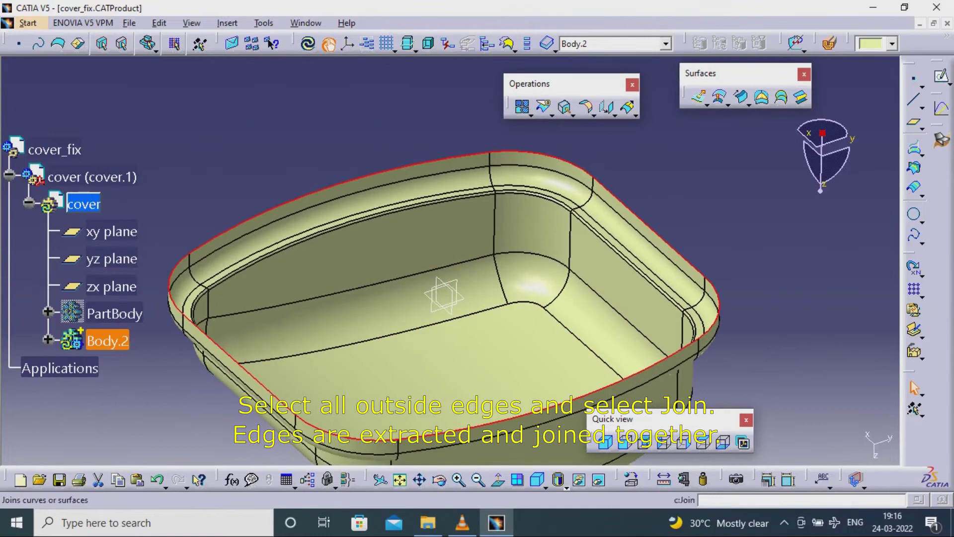
click(522, 107)
click(743, 441)
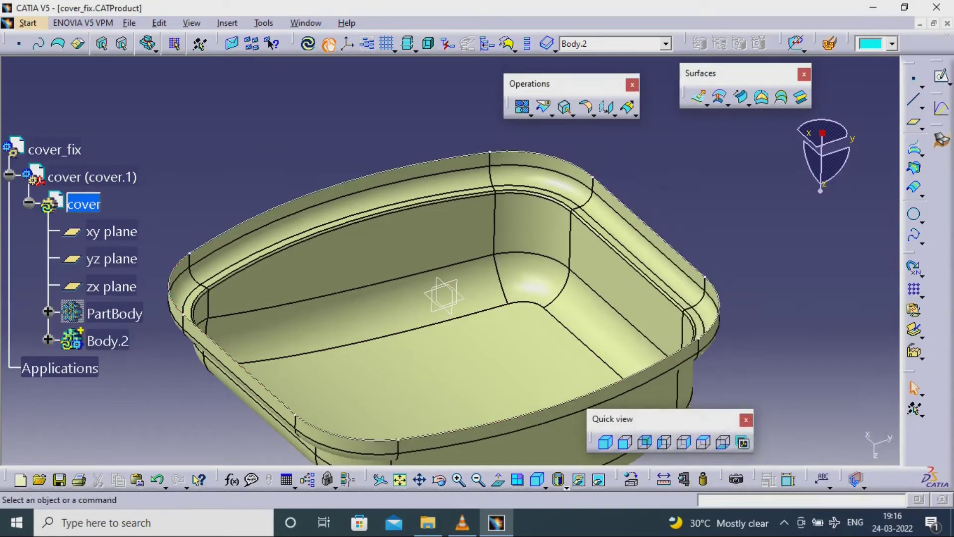
- Show the cover's PartBody and extract its flat top rim face with no propagation
right_click(105, 317)
click(144, 73)
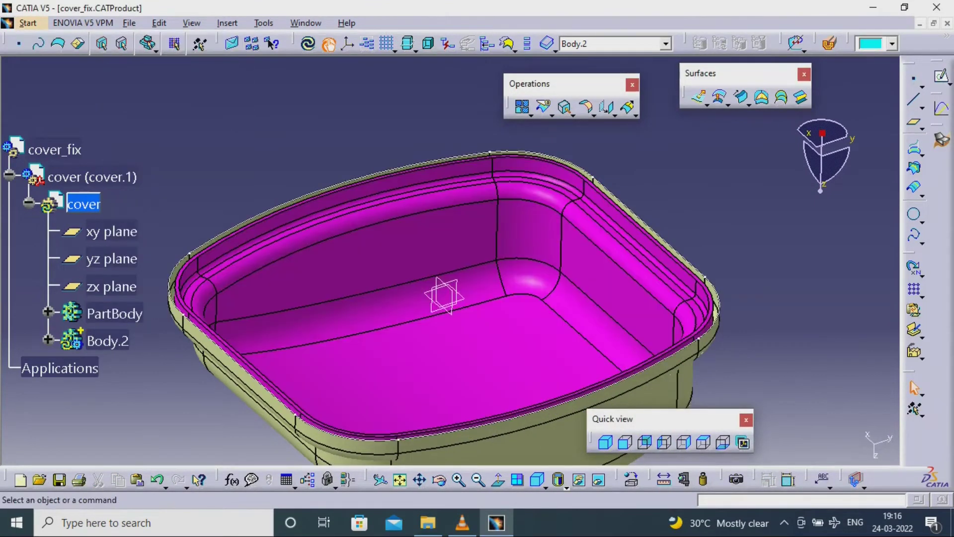
middle_drag(308, 213, 411, 144)
middle_drag(318, 112, 383, 141)
click(382, 88)
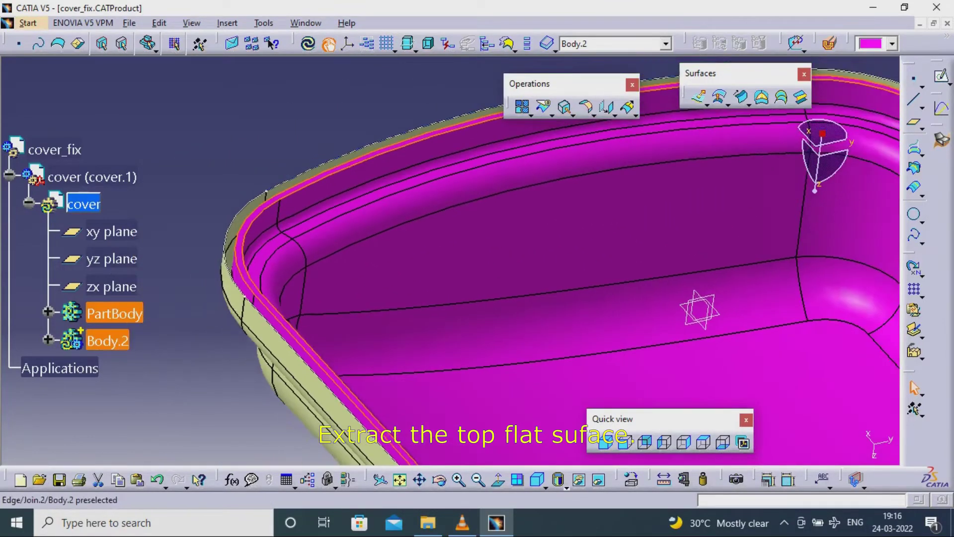
click(565, 107)
click(307, 395)
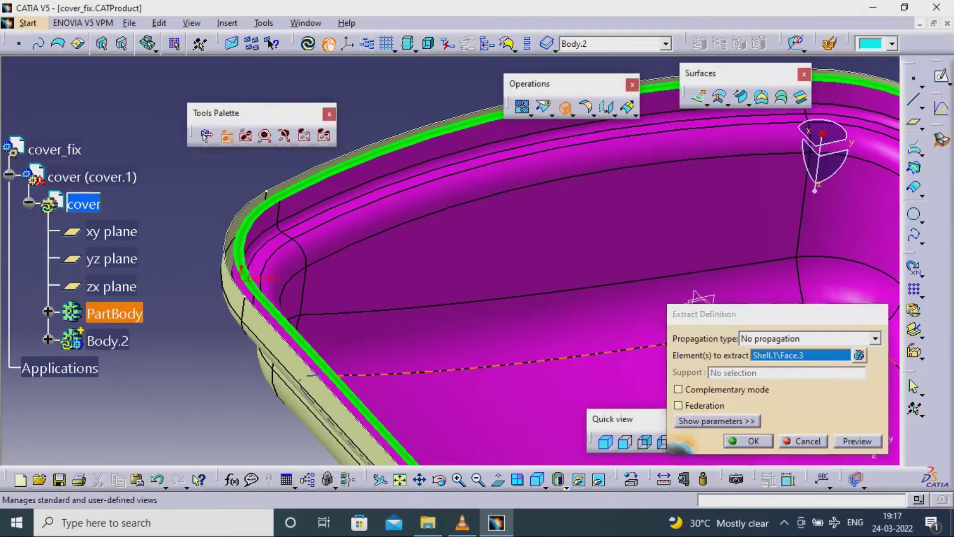
click(750, 441)
- Hide the PartBody and extrapolate the extracted rim face outward by 30 mm along one straight outer edge
right_click(119, 314)
click(159, 68)
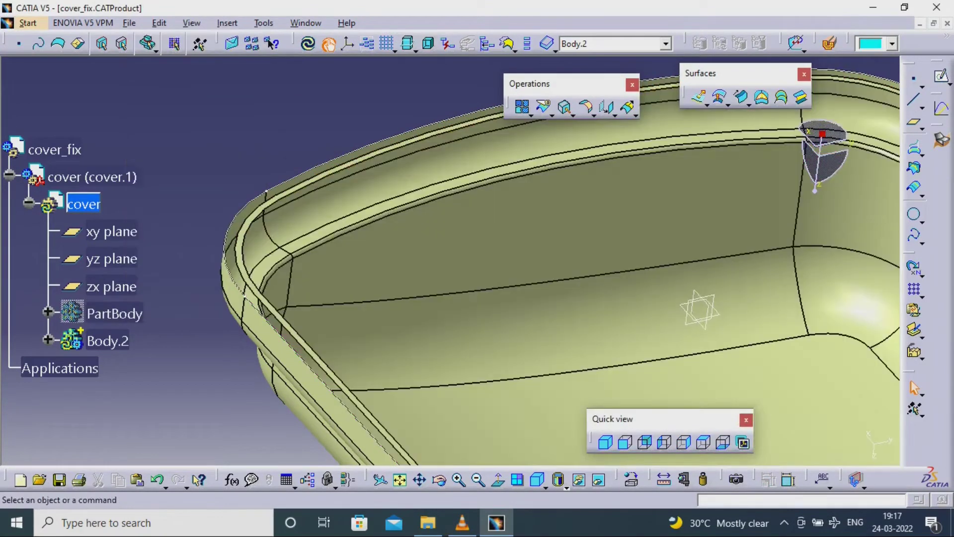
click(628, 108)
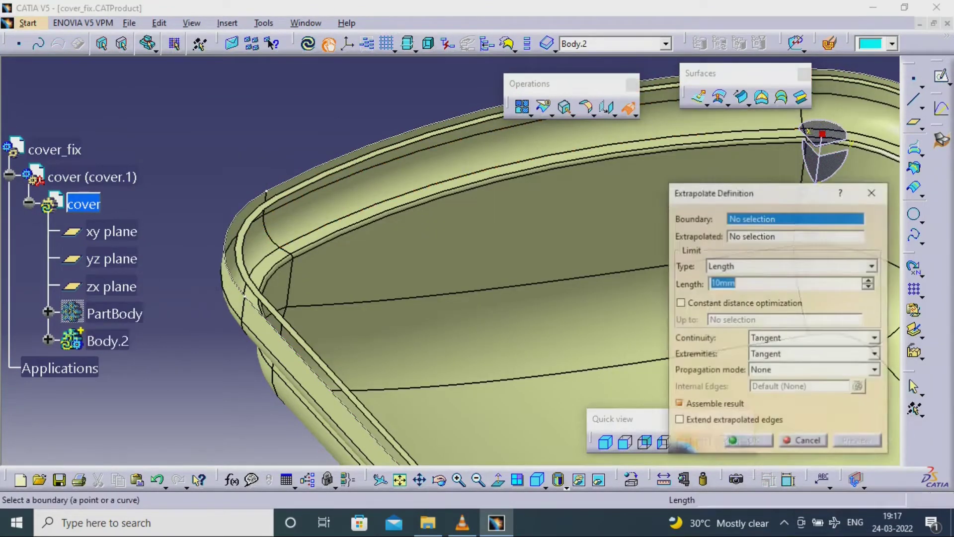
middle_drag(318, 397, 371, 278)
click(349, 344)
middle_drag(278, 254, 334, 214)
click(234, 268)
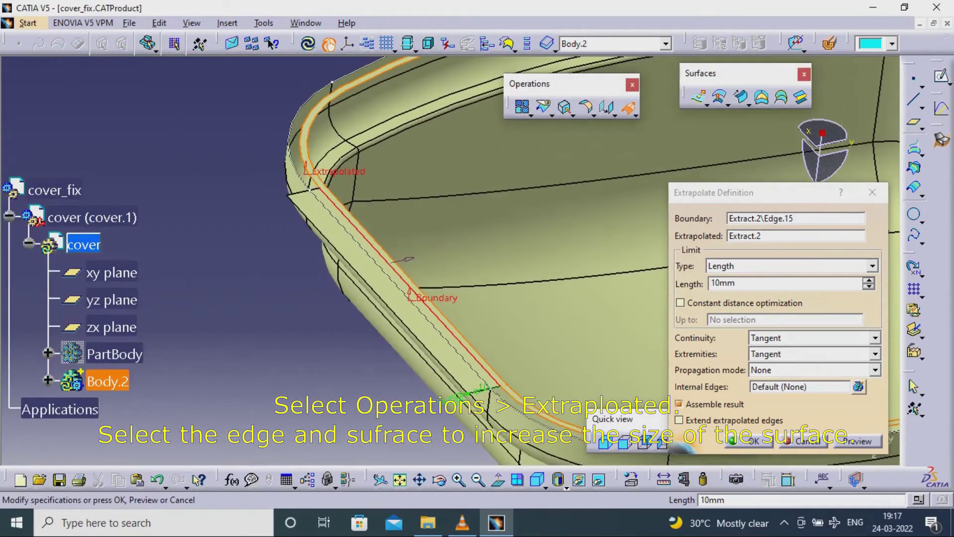
double_click(776, 285)
text(30)
key(Return)
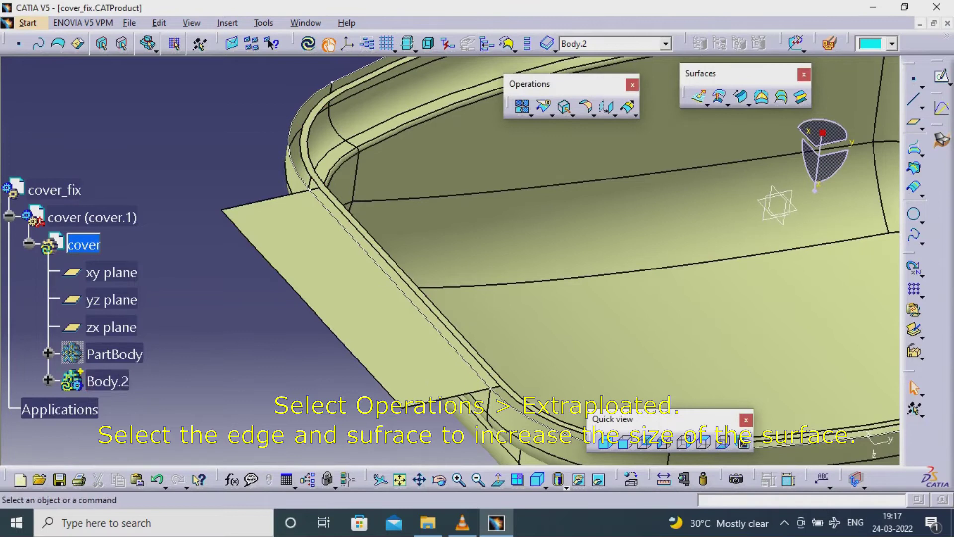
- Extrapolate the rim surface by 30 mm along the rounded corner edge adjoining the first extrapolated strip
middle_drag(422, 309, 294, 235)
ctrl+middle_drag(294, 235, 294, 186)
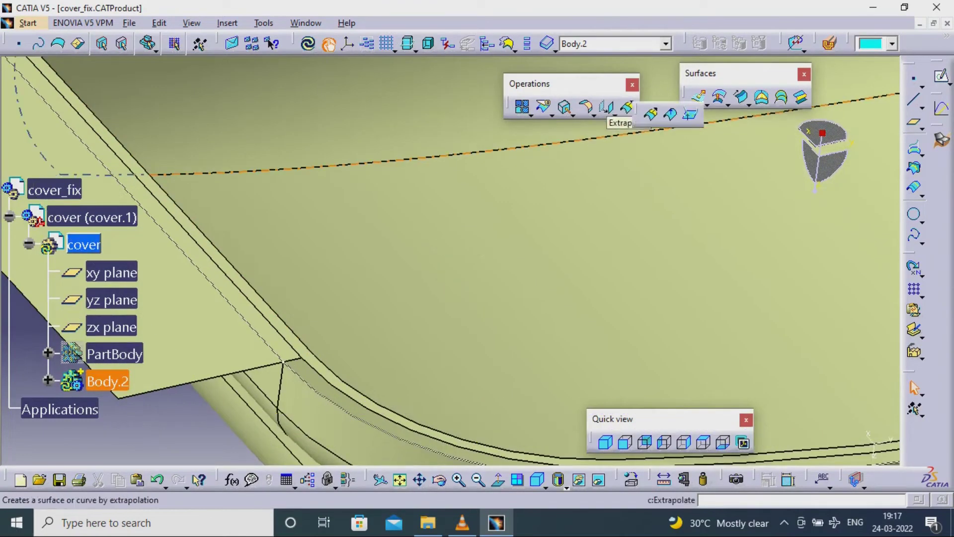
click(628, 108)
scroll(244, 301, up, 1)
ctrl+middle_drag(245, 338, 79, 334)
click(243, 301)
click(239, 285)
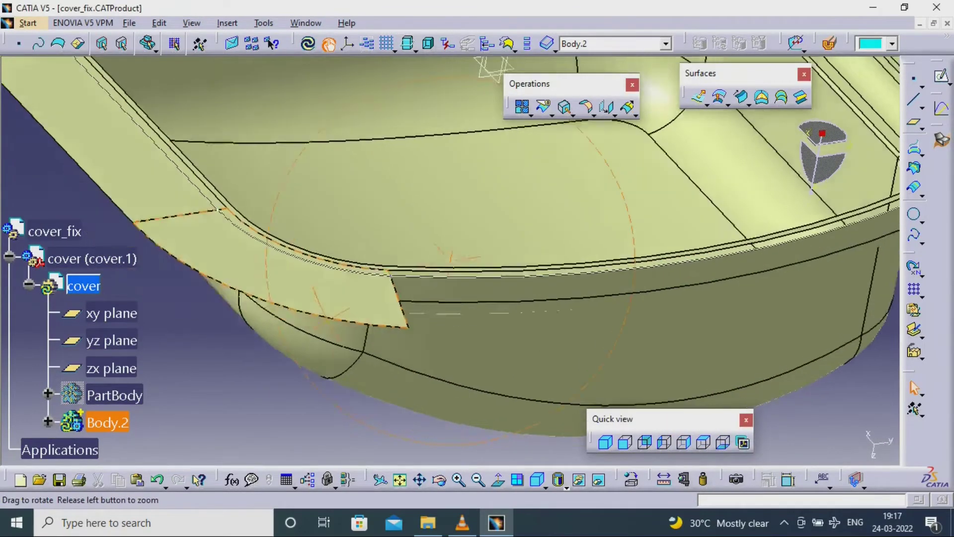
- Extrapolate the rim surface by 30 mm along the gently curved side edge following the first extended corner
middle_drag(447, 255, 467, 240)
click(627, 106)
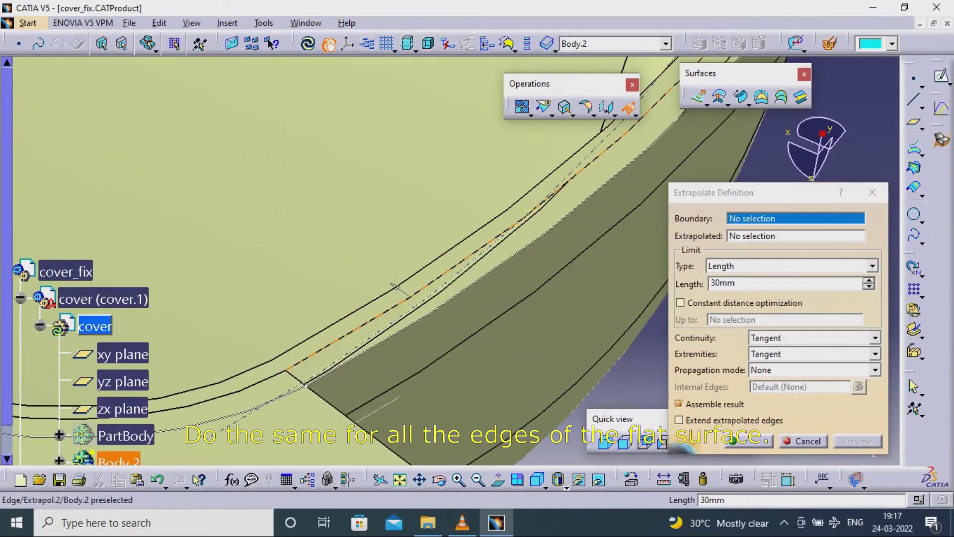
click(388, 294)
click(383, 291)
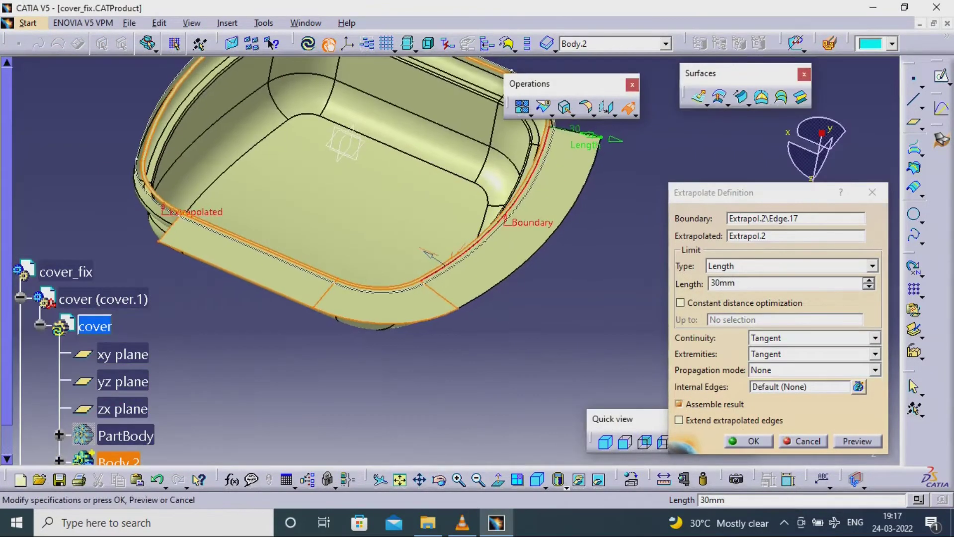
click(749, 440)
- Extrapolate the rim surface by 30 mm along the second corner edge, beyond the extended curved side
middle_click(550, 128)
ctrl+middle_drag(550, 128, 550, 57)
middle_drag(550, 57, 580, 140)
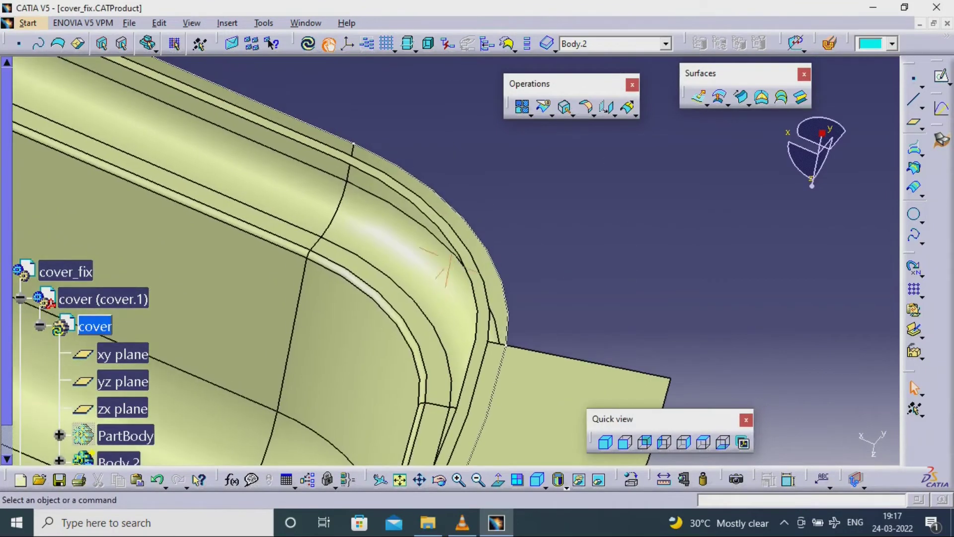
click(607, 107)
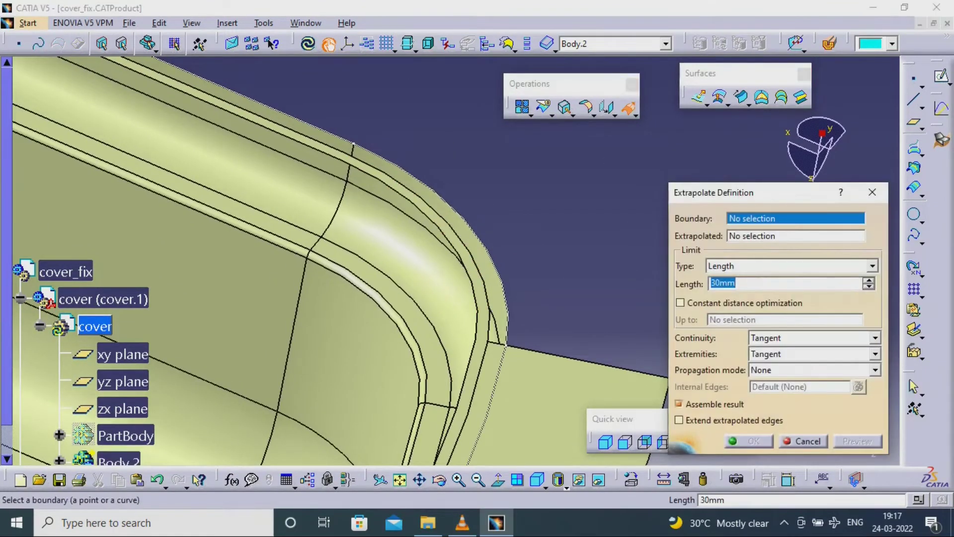
click(456, 265)
click(459, 296)
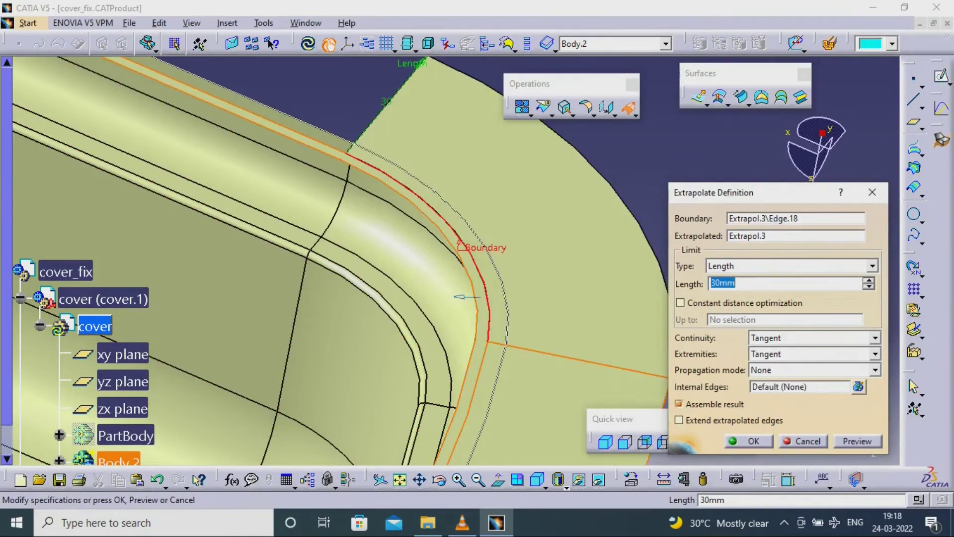
key(Return)
- Extrapolate the rim surface by 30 mm along the straight edge opposite the first extended side
middle_drag(457, 297, 779, 450)
click(628, 107)
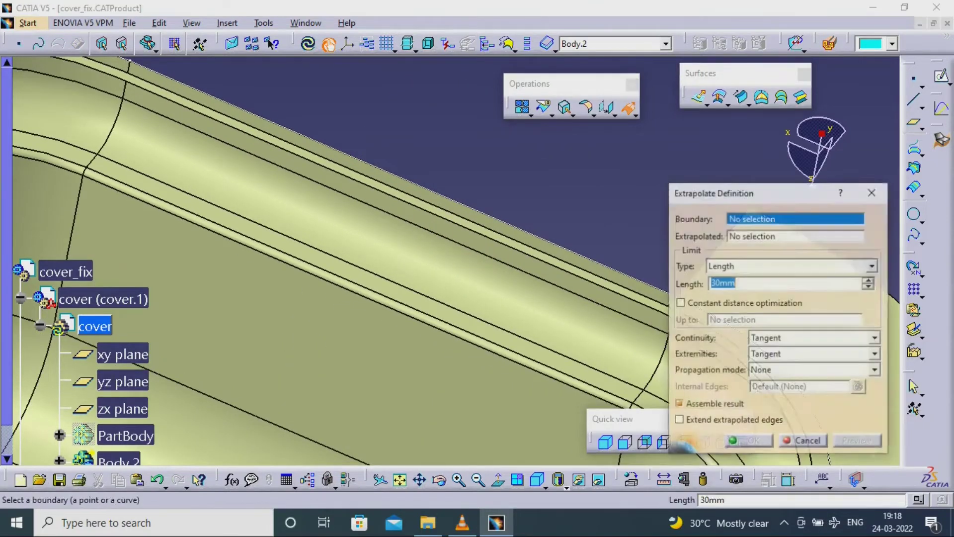
click(478, 210)
scroll(478, 208, up, 3)
click(502, 229)
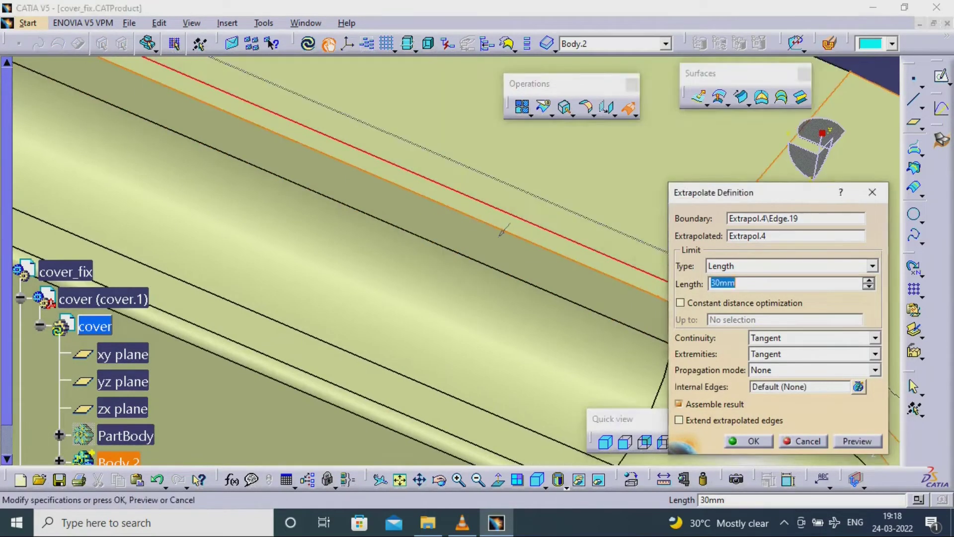
ctrl+middle_drag(501, 229, 443, 277)
key(Return)
- Extrapolate the rim surface by 30 mm along the third corner edge, at the end of the second straight side
middle_drag(239, 164, 506, 173)
click(544, 107)
click(629, 107)
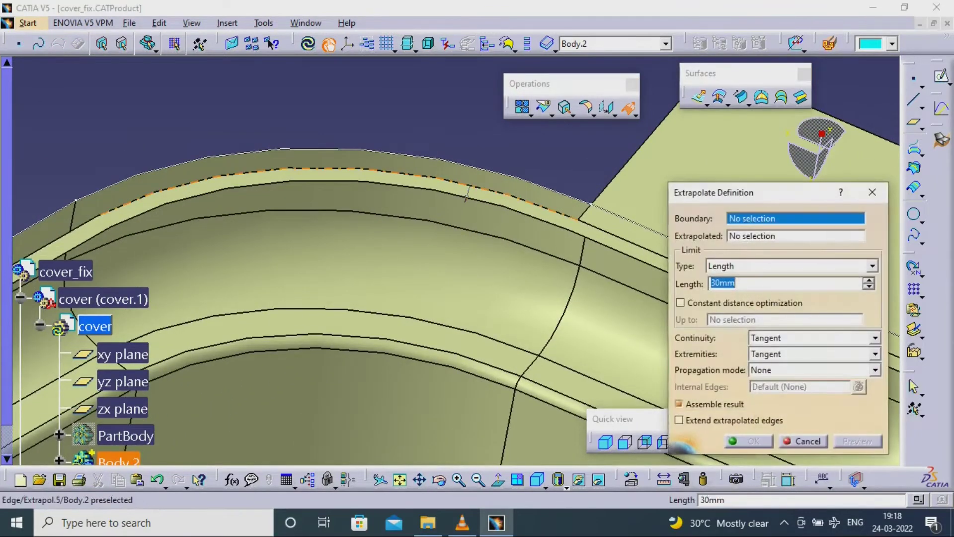
click(486, 201)
click(487, 205)
click(754, 440)
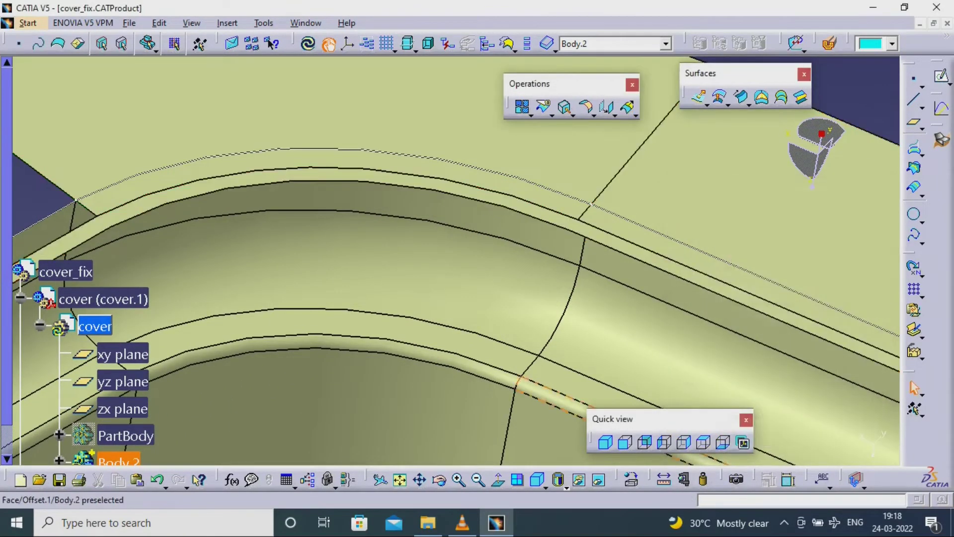
- Extrapolate the rim surface by 30 mm along the remaining curved side edge, with Extrapol.6 as the extrapolated surface
middle_drag(189, 321, 760, 318)
middle_drag(522, 308, 447, 328)
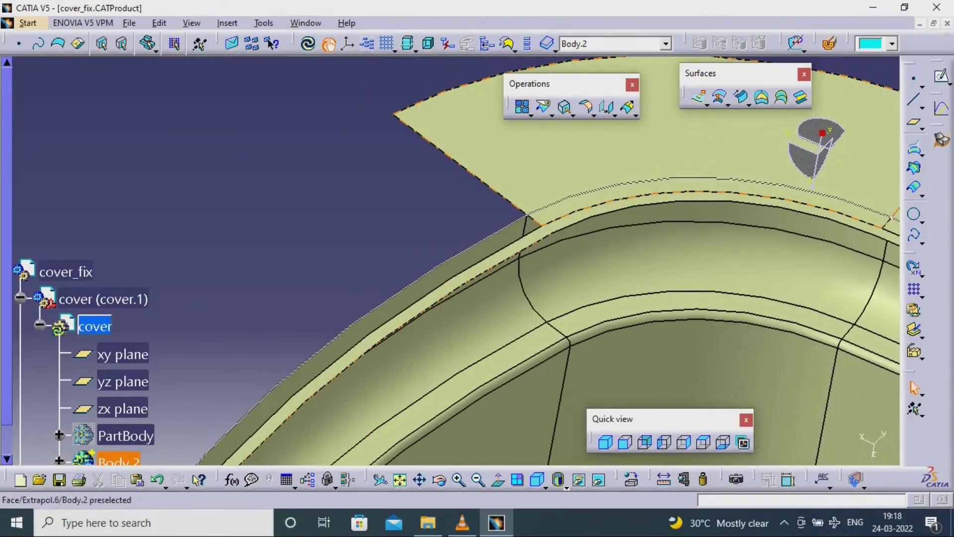
click(628, 107)
click(478, 263)
middle_drag(478, 283, 478, 229)
ctrl+middle_drag(478, 230, 476, 214)
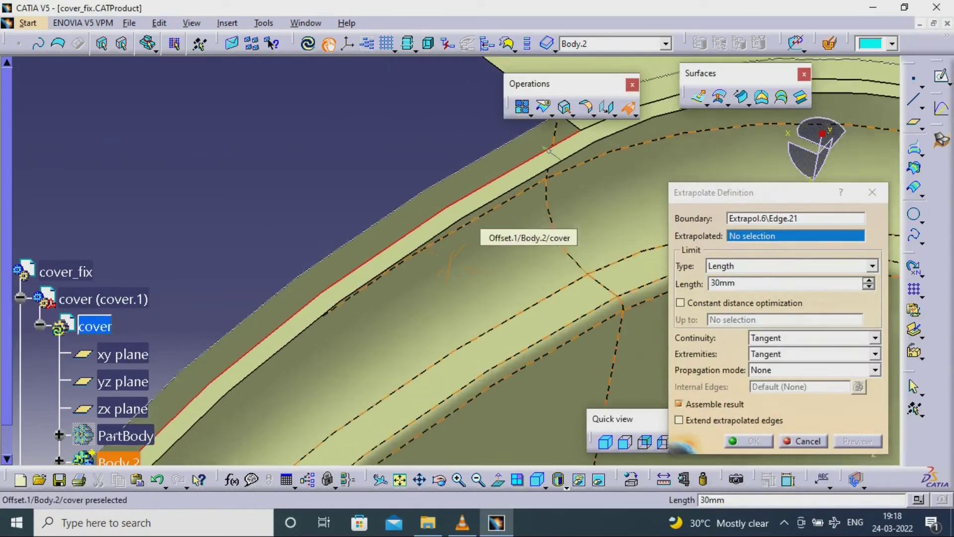
scroll(477, 215, up, 1)
click(548, 150)
middle_drag(547, 151, 502, 224)
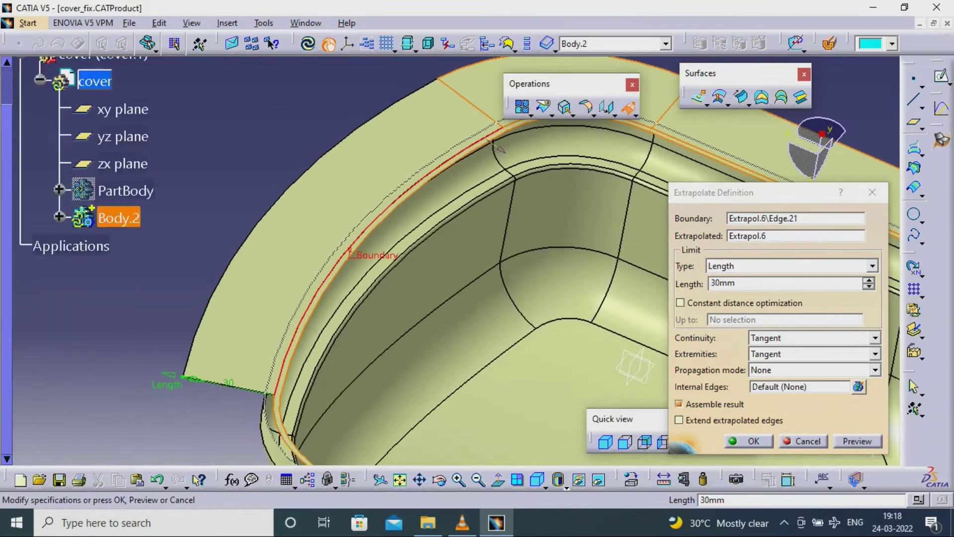
scroll(77, 175, up, 2)
click(748, 440)
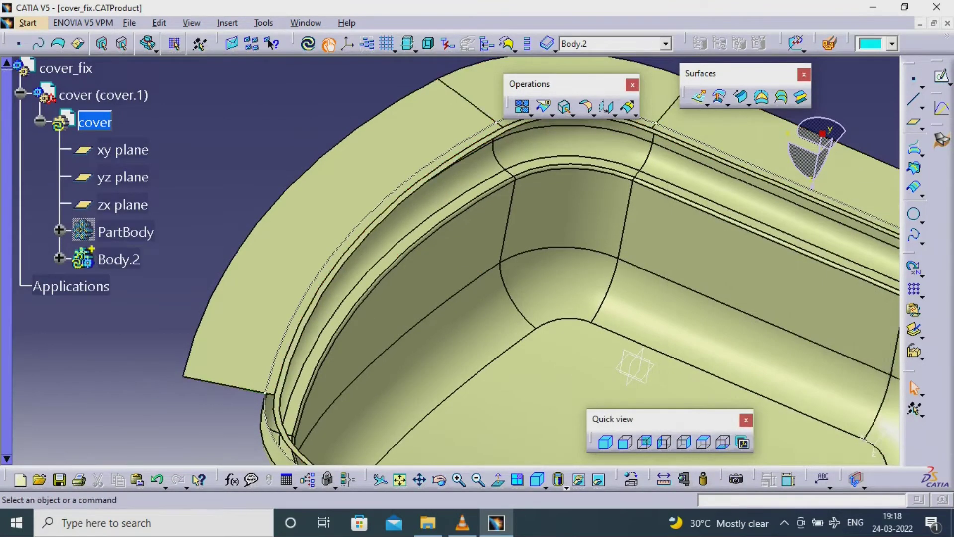
- Extrapolate the rim surface by 30 mm along the last corner edge to close the flange around the cover
middle_drag(347, 392, 388, 299)
middle_drag(387, 460, 504, 387)
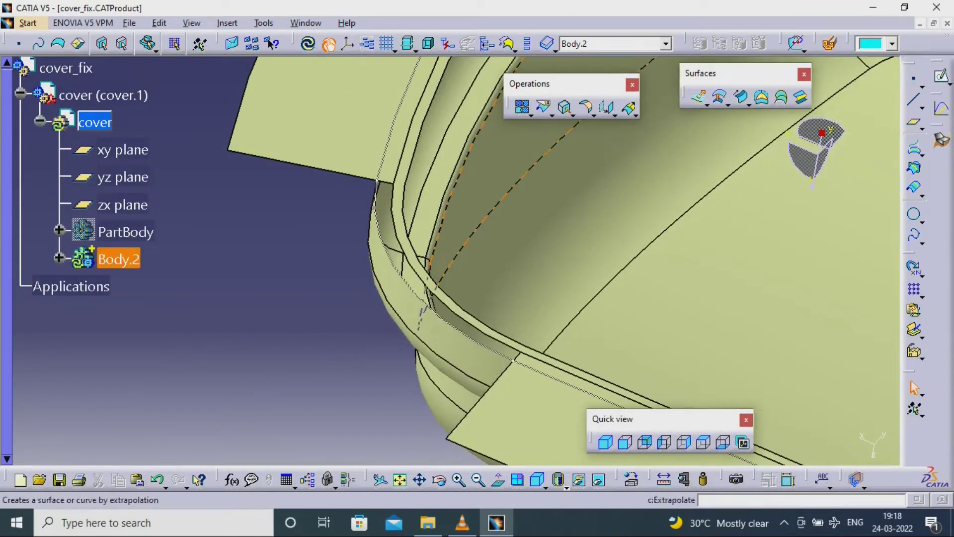
click(627, 107)
click(428, 263)
middle_drag(379, 328, 348, 308)
click(339, 207)
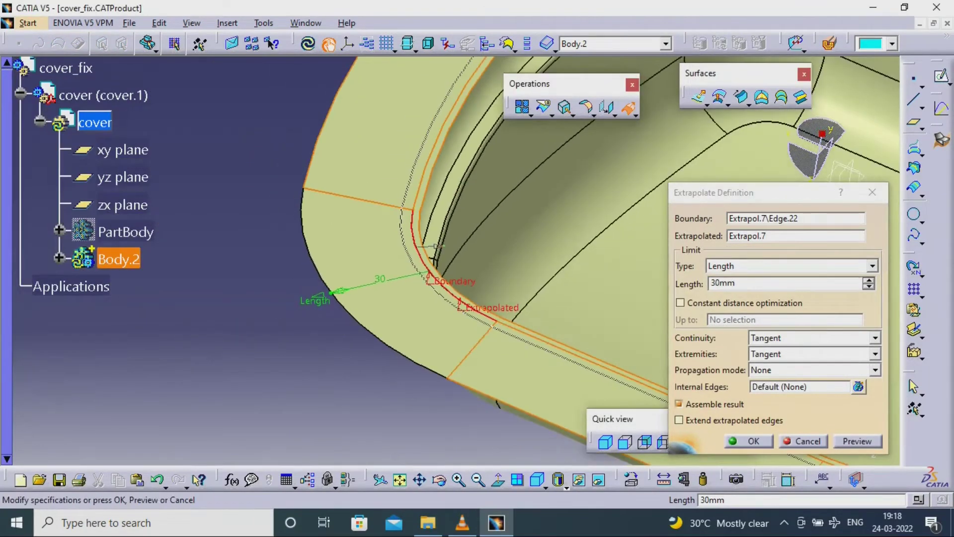
click(747, 440)
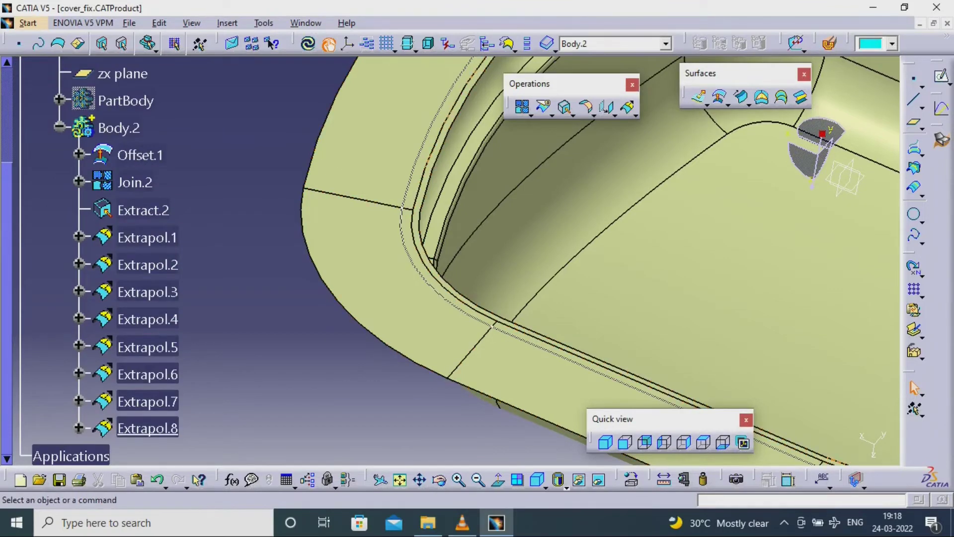
- Split the extrapolated surface Extrapol.8 with the joined rim curve Join.2, keeping the outer flange
middle_drag(621, 218, 454, 335)
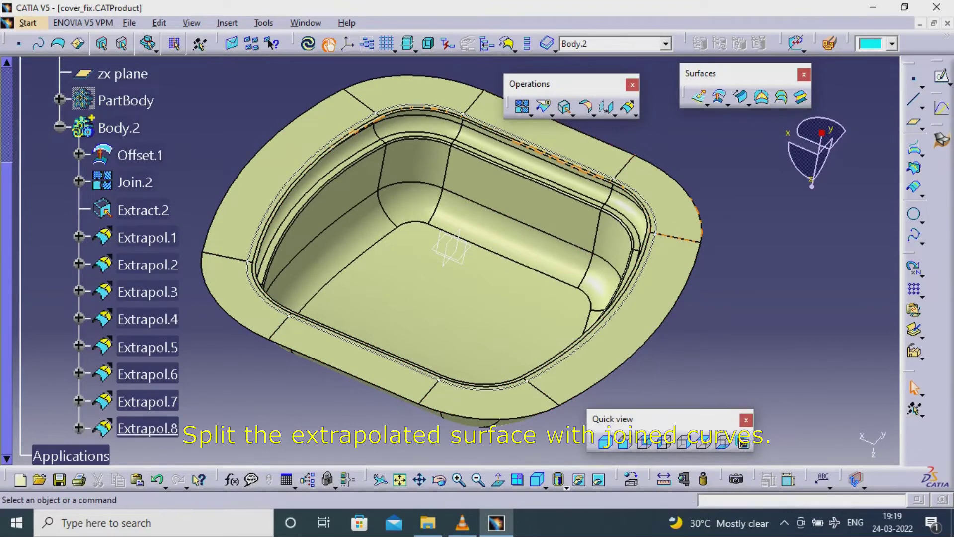
click(544, 107)
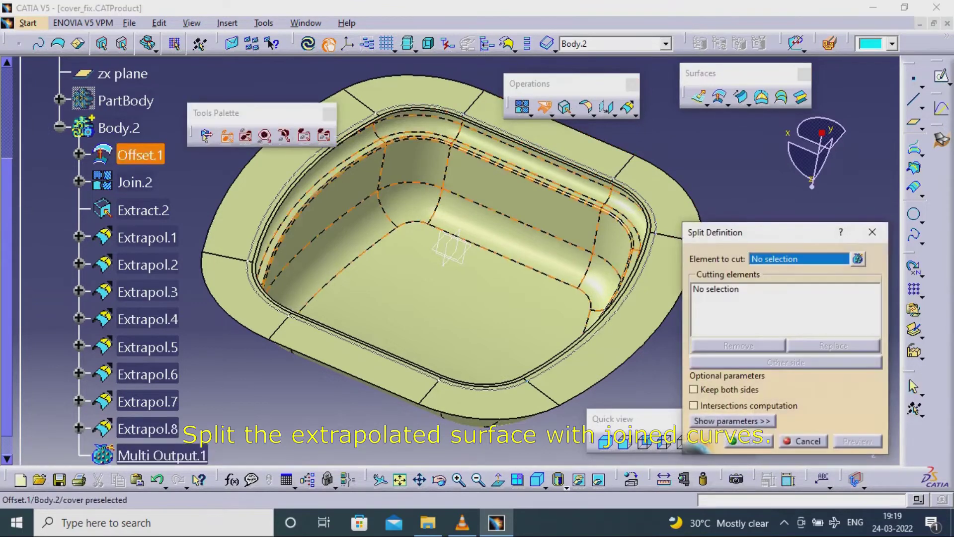
click(559, 137)
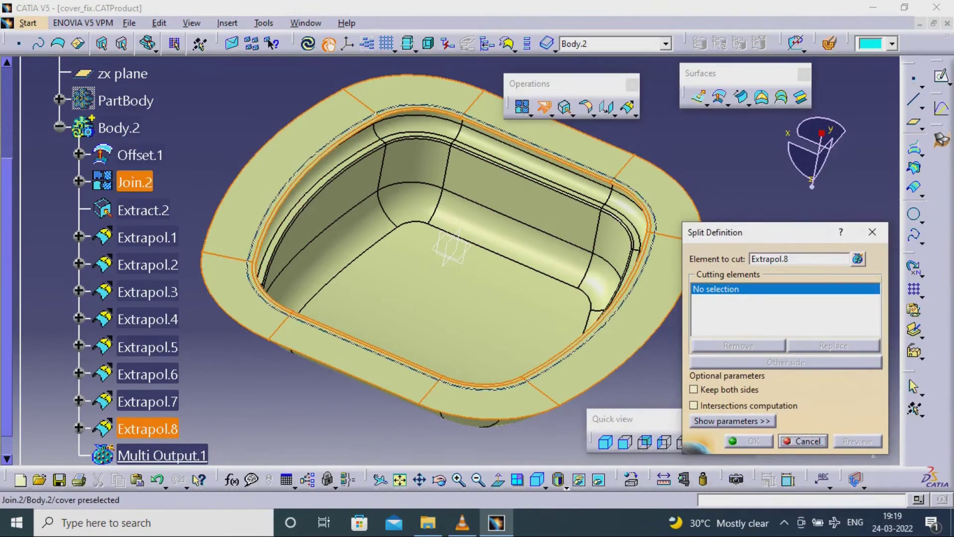
click(134, 182)
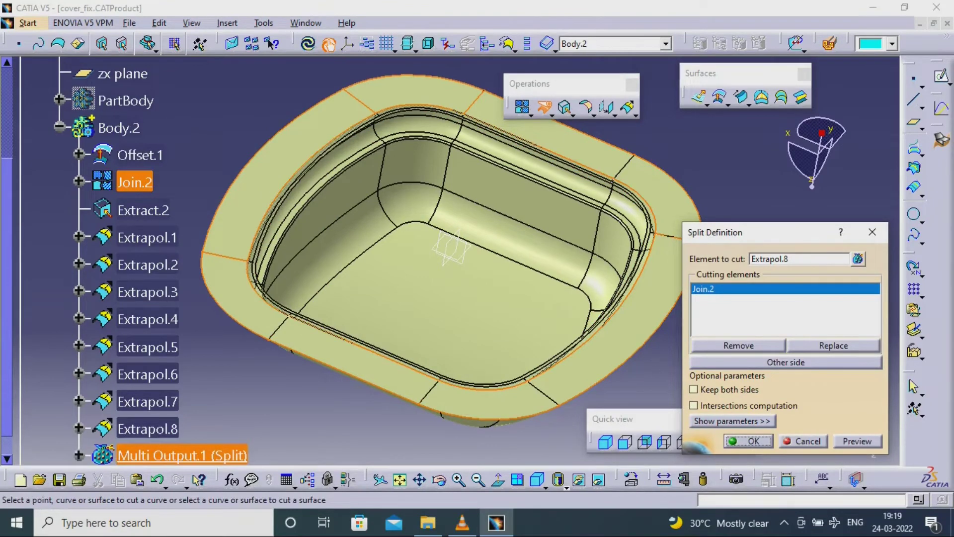
click(749, 441)
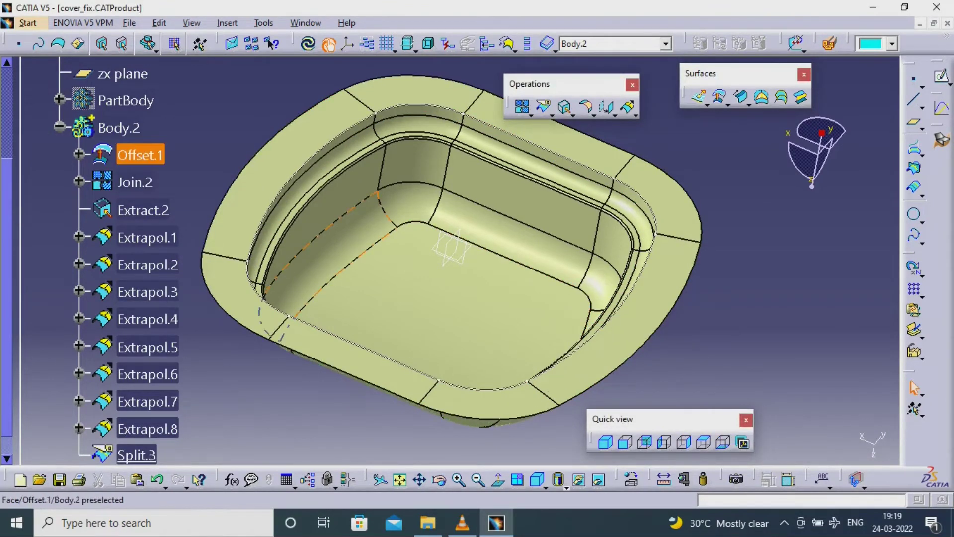
- Join the offset surface Offset.1 and the split flange surface Split.3 into one surface
middle_drag(341, 251, 392, 146)
middle_drag(480, 204, 467, 280)
middle_drag(466, 222, 422, 233)
scroll(422, 233, down, 4)
scroll(140, 213, up, 3)
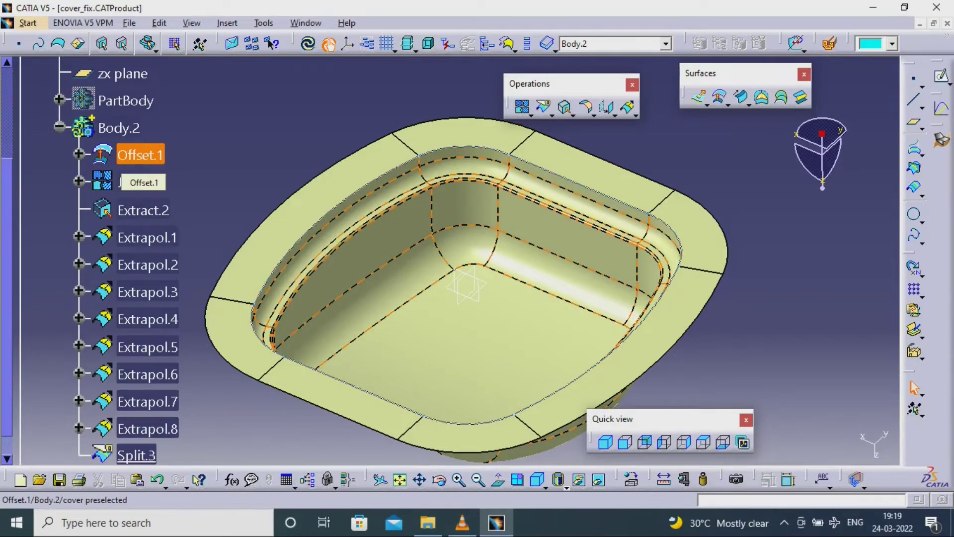
scroll(100, 259, down, 2)
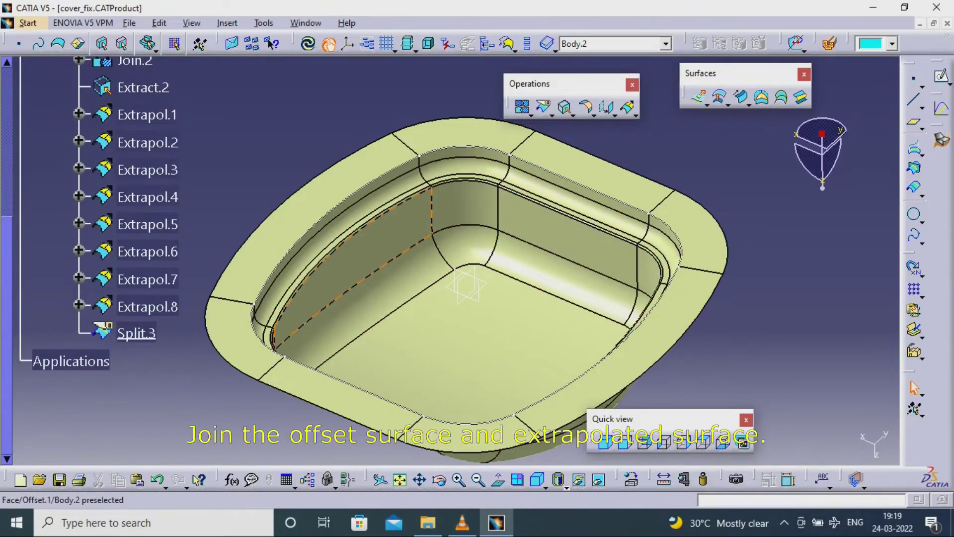
key(Escape)
scroll(134, 279, up, 3)
click(140, 278)
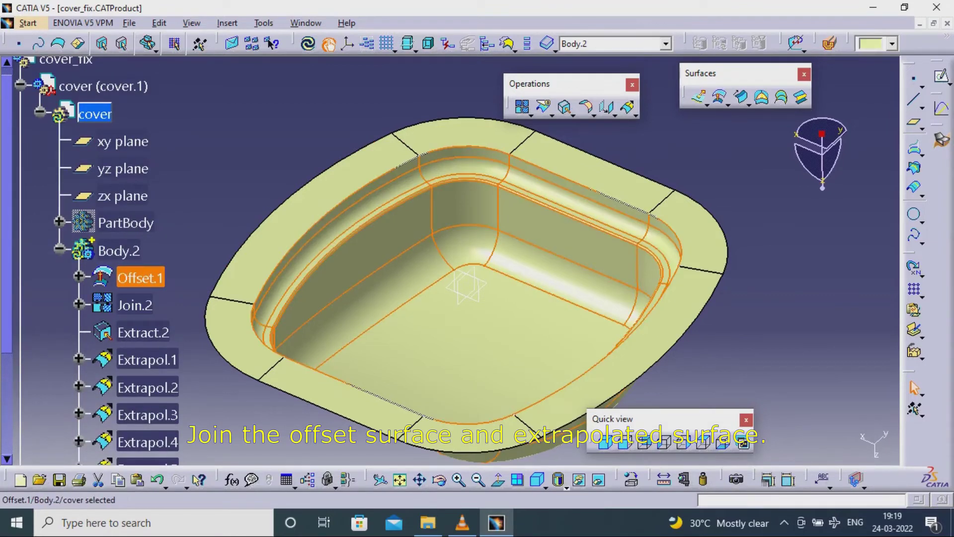
scroll(136, 308, down, 3)
ctrl+click(136, 333)
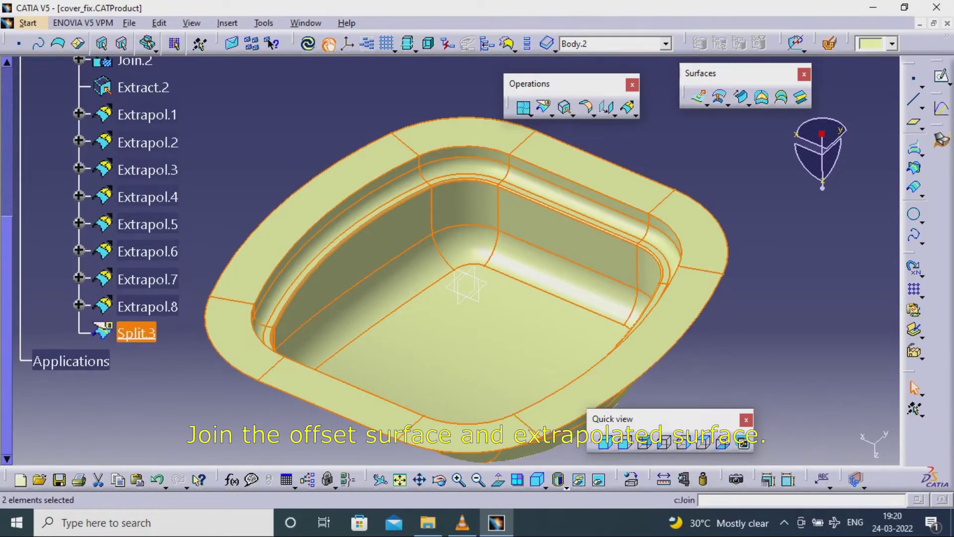
click(522, 107)
click(752, 438)
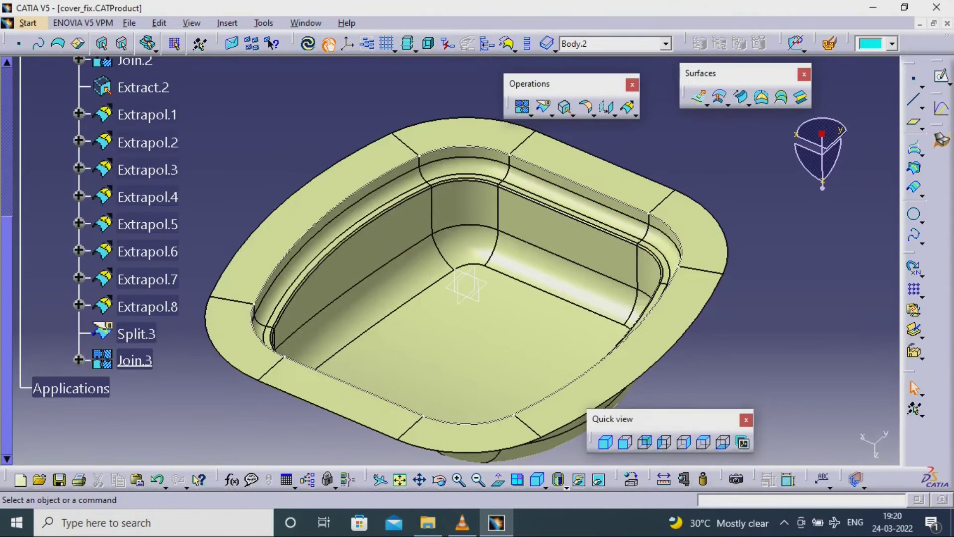
- Activate the cover_fix assembly and insert a new part into it with its own origin position
scroll(134, 268, up, 3)
click(59, 209)
scroll(59, 209, up, 3)
double_click(54, 141)
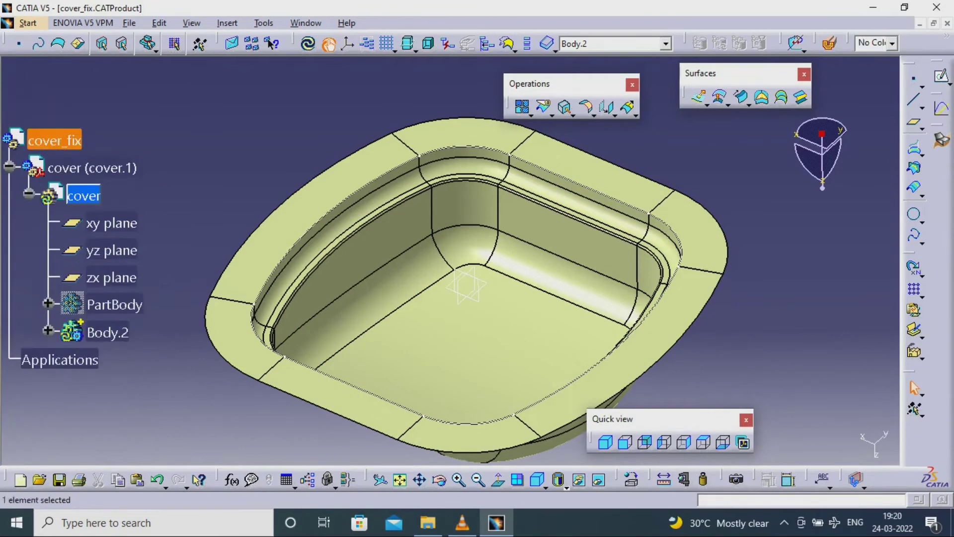
click(227, 23)
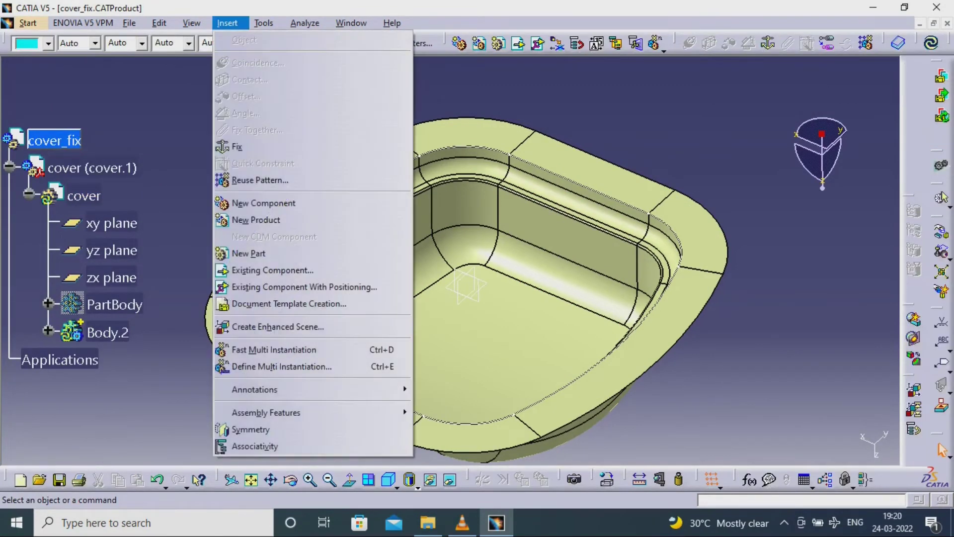
click(227, 23)
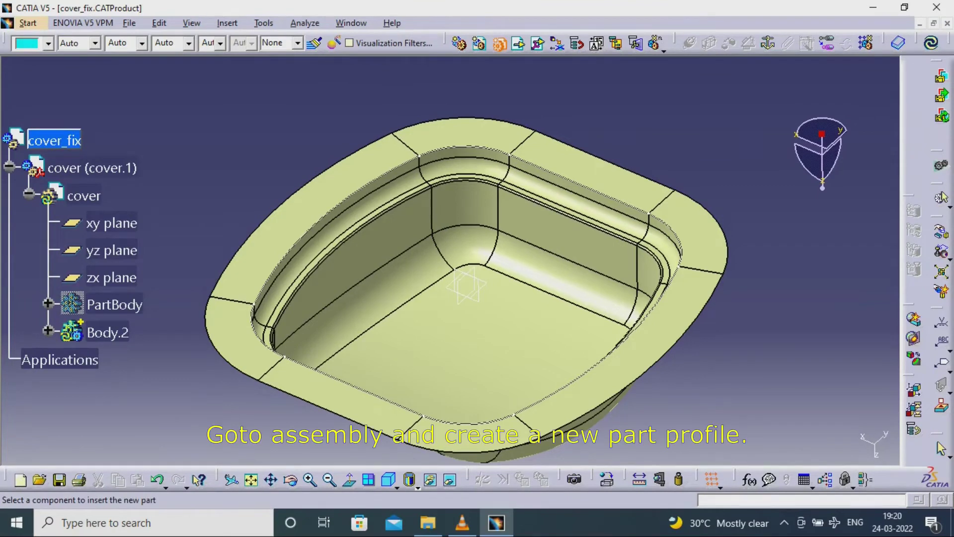
click(54, 141)
click(521, 309)
scroll(74, 223, down, 3)
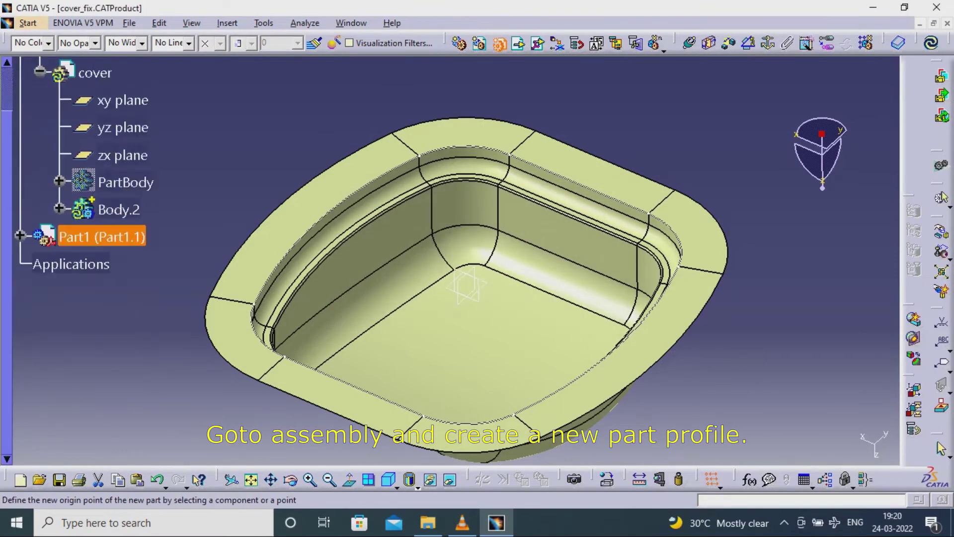
- Set the new part's part number to profile and its instance name to profile.1
right_click(90, 239)
click(130, 302)
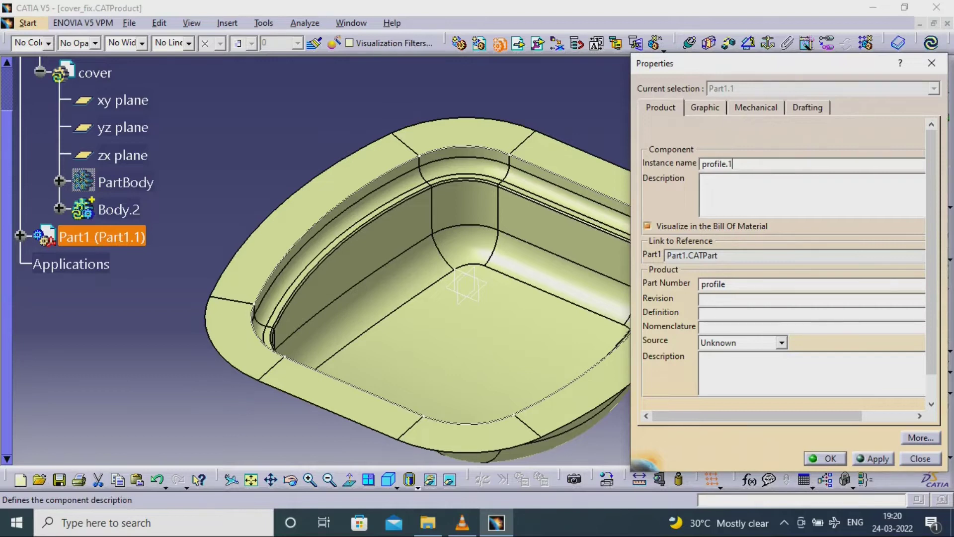
key(Return)
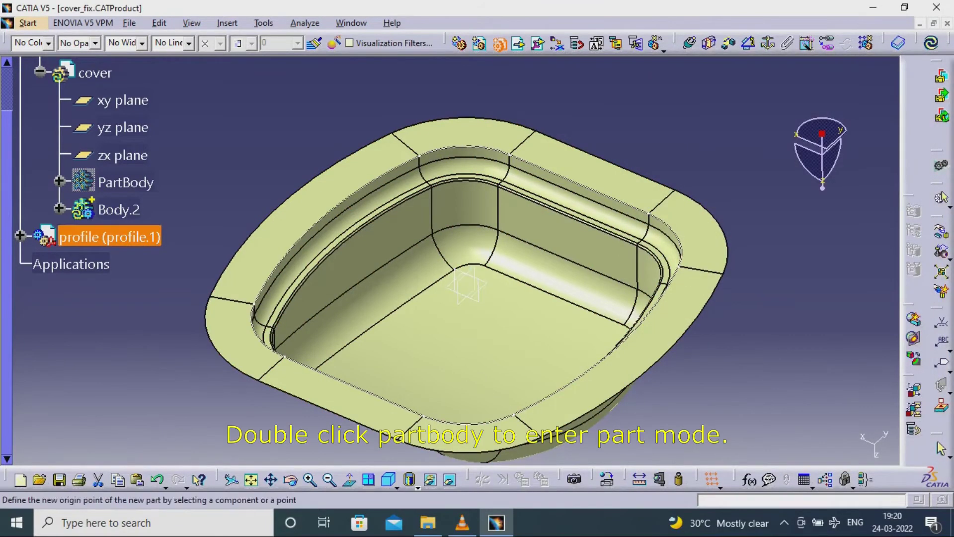
- Expand the profile part in the tree and activate its PartBody for editing
click(20, 235)
click(40, 263)
double_click(125, 373)
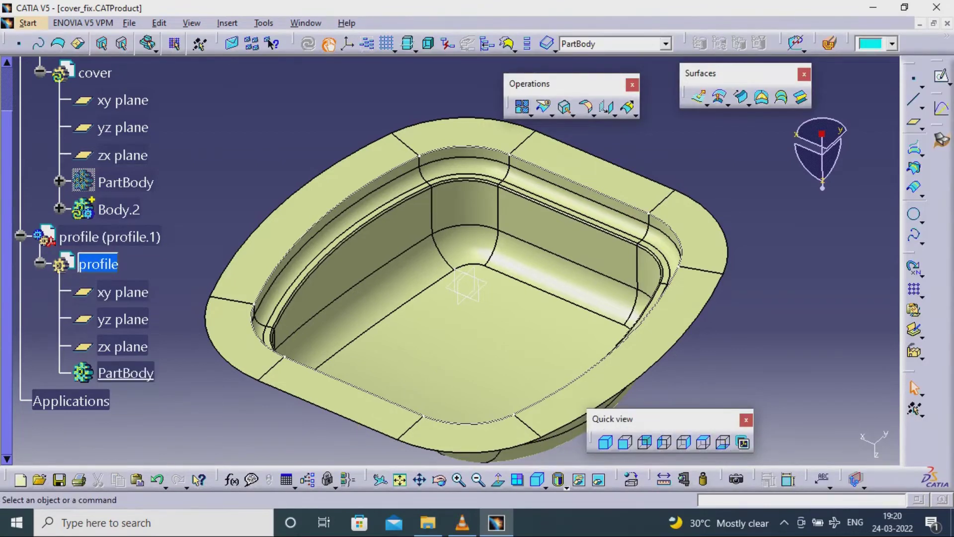
- Copy the joined surface Join.3 from the cover's Body.2 into the profile part's PartBody using Paste Special
click(59, 209)
scroll(59, 208, down, 6)
right_click(132, 264)
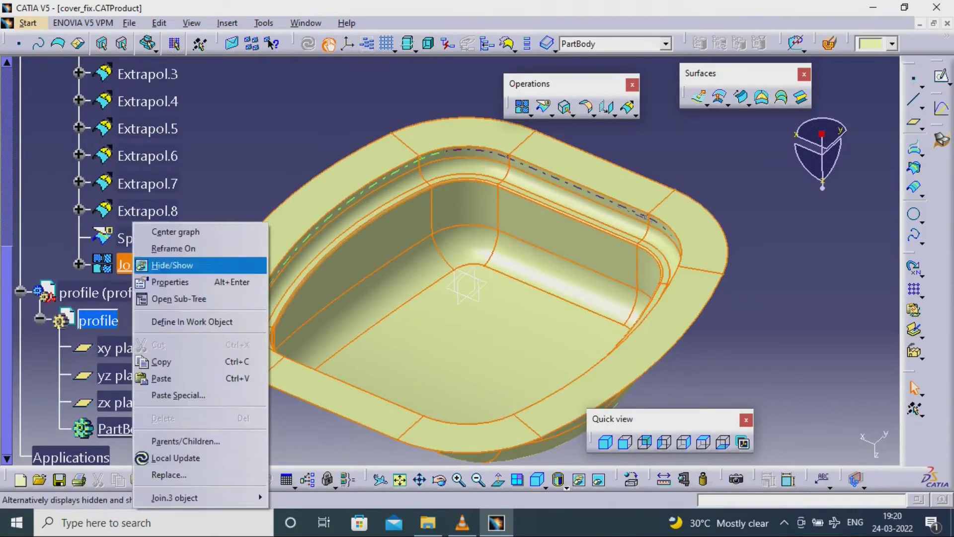
click(161, 361)
scroll(134, 298, down, 4)
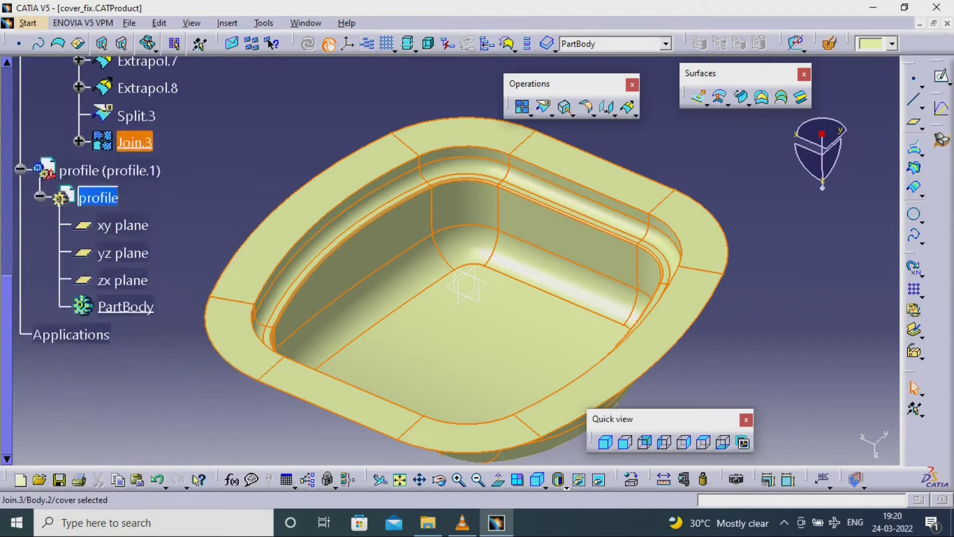
right_click(125, 265)
click(189, 395)
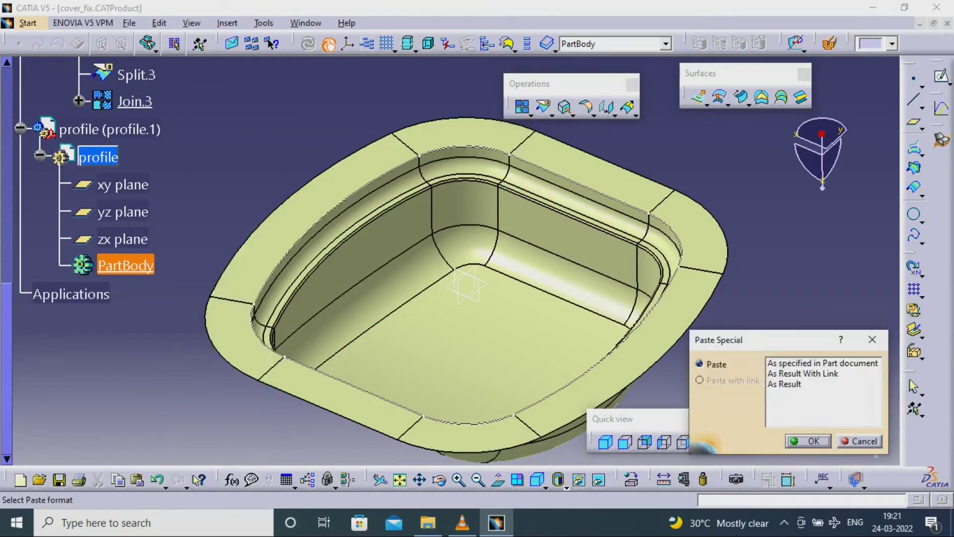
click(808, 440)
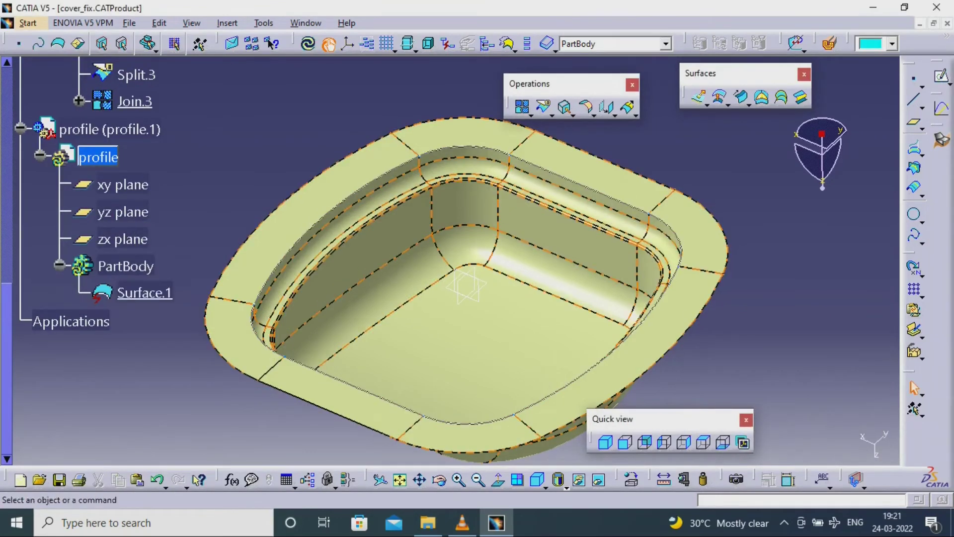
- Activate the cover part and hide its Body.2
scroll(139, 292, up, 4)
scroll(139, 292, up, 2)
click(59, 236)
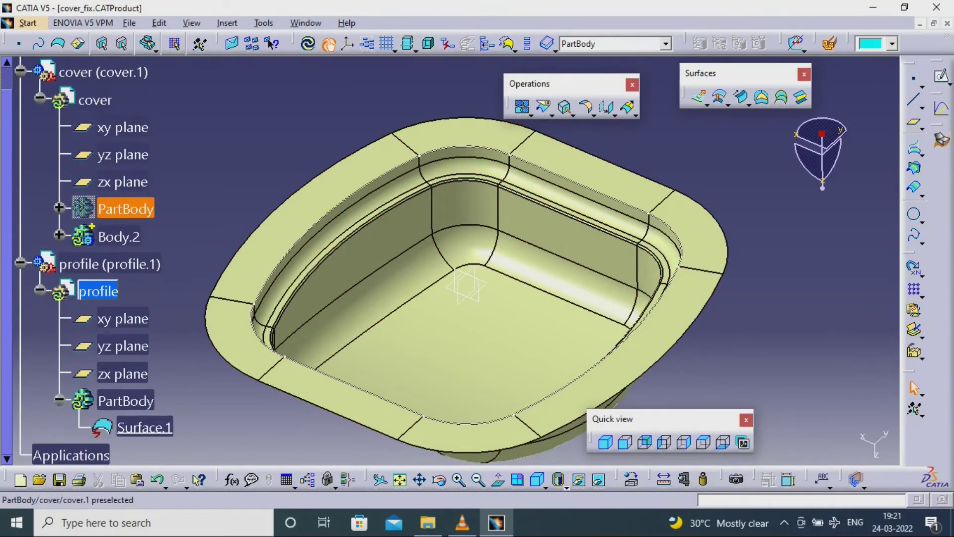
double_click(126, 209)
click(59, 208)
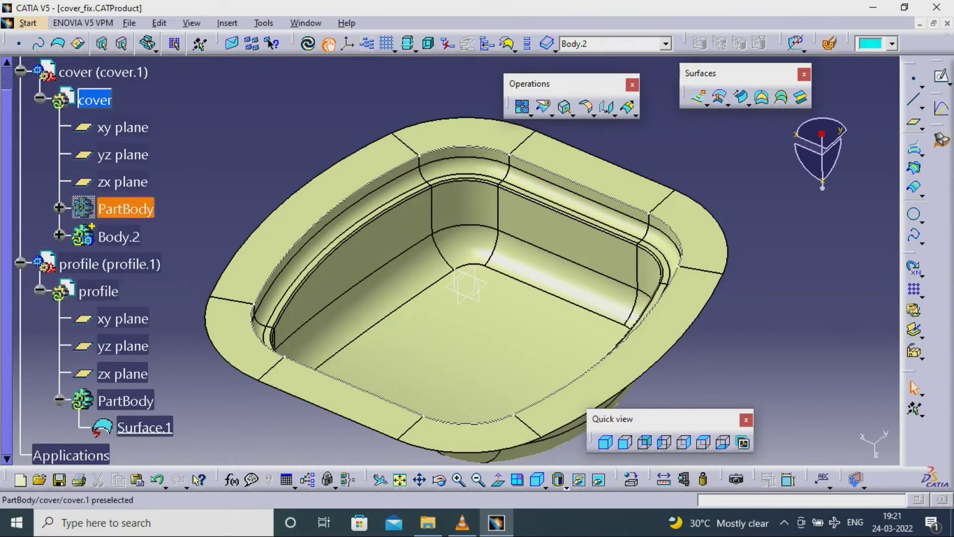
right_click(119, 236)
click(160, 265)
- Show the cover part's PartBody and hide the whole cover.1 component
right_click(128, 207)
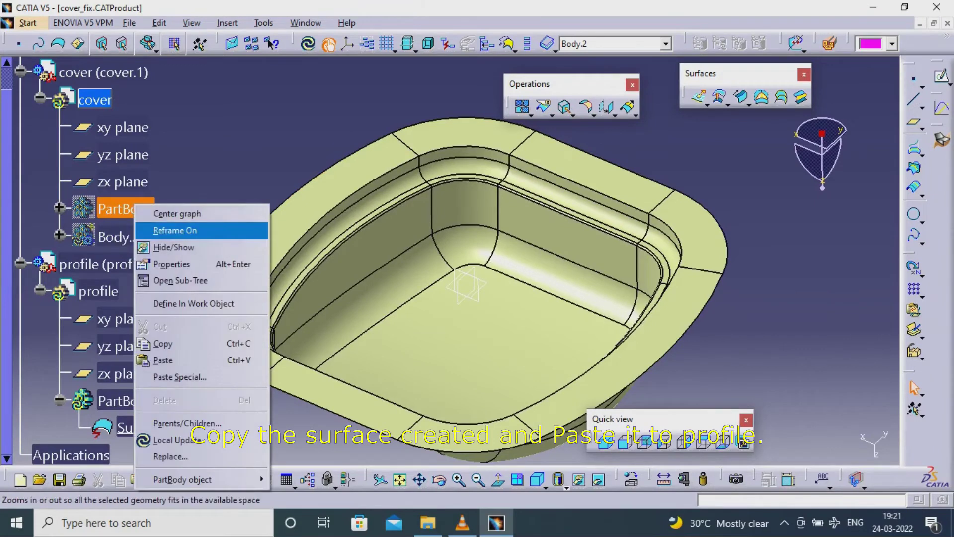
click(191, 246)
click(40, 220)
right_click(106, 194)
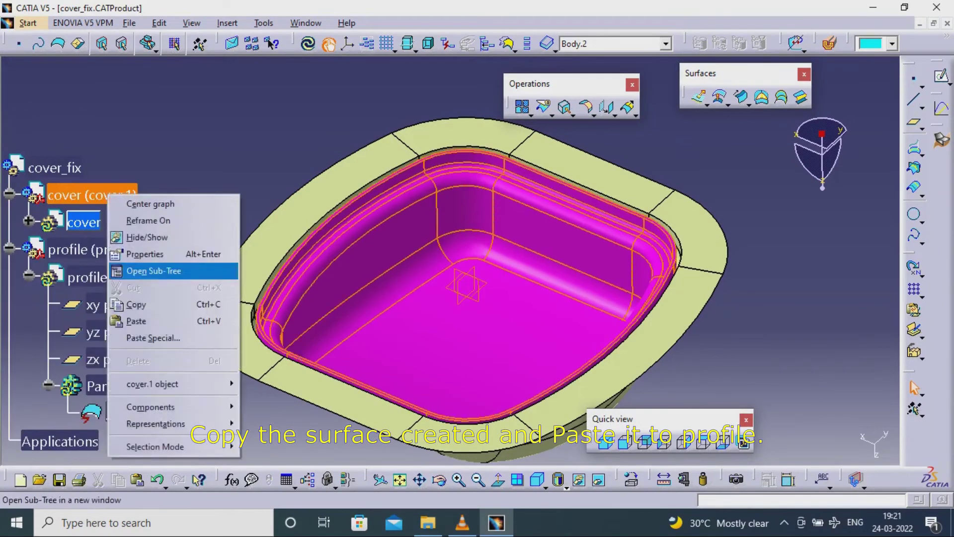
click(152, 237)
- Hide the pasted Surface.1 in the profile part and show it again
scroll(137, 318, down, 1)
right_click(128, 332)
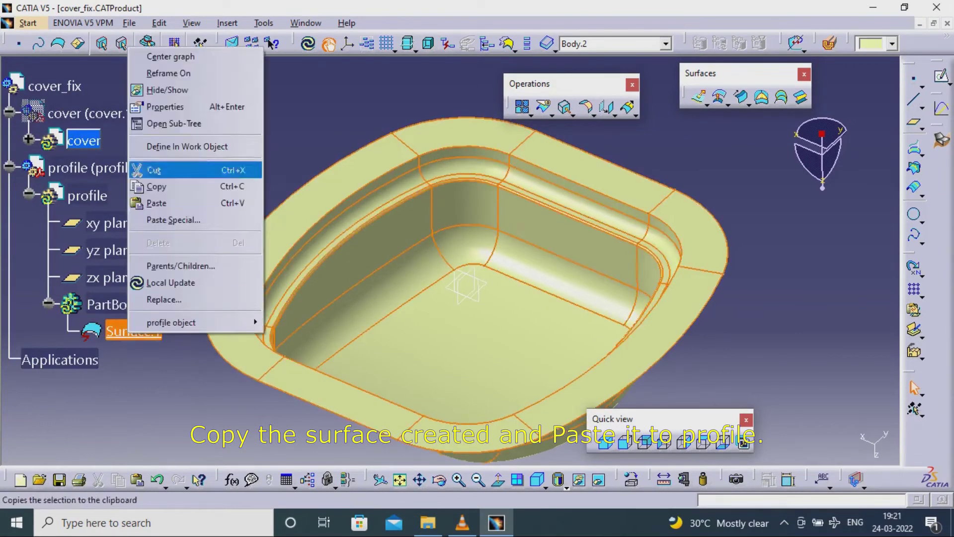
click(167, 86)
right_click(146, 332)
click(185, 92)
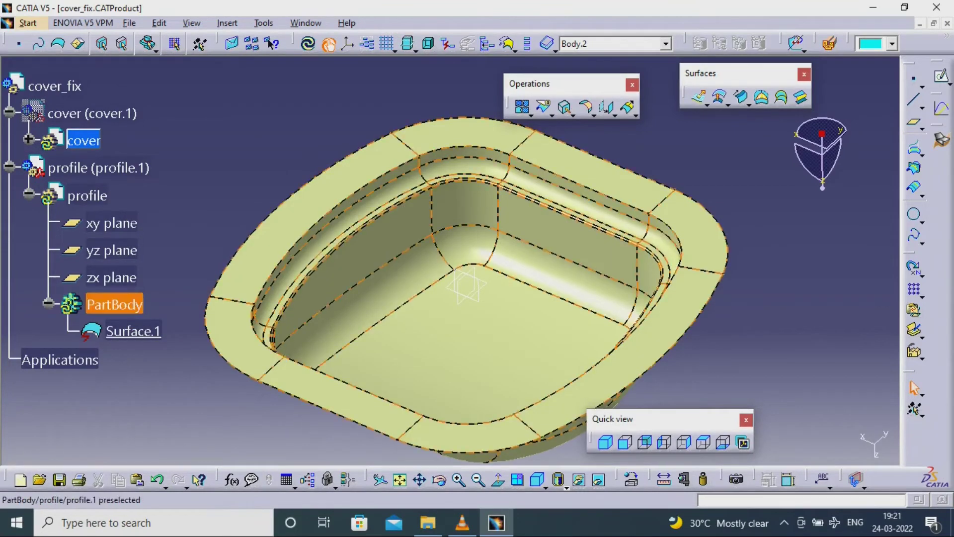
- Activate the profile part and define its PartBody as the work object
double_click(122, 305)
right_click(122, 305)
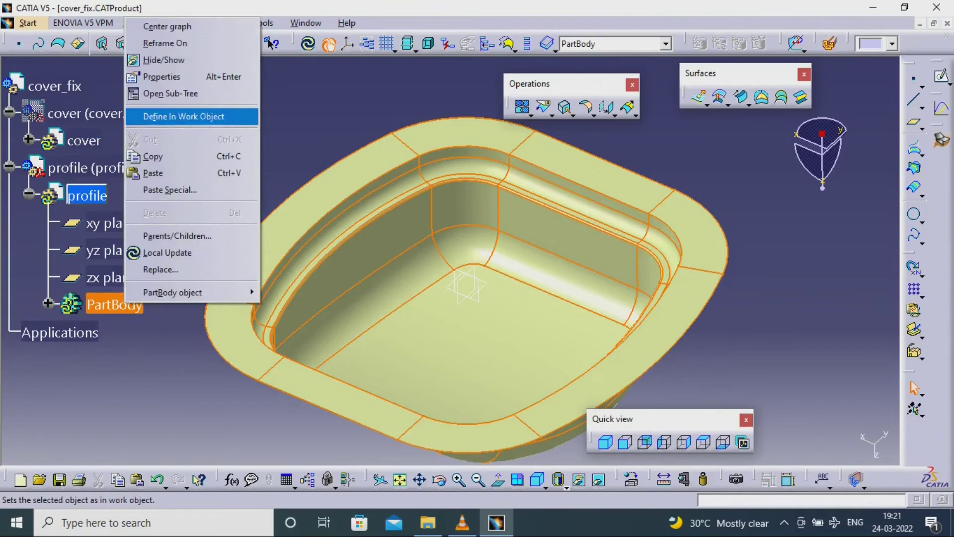
click(181, 117)
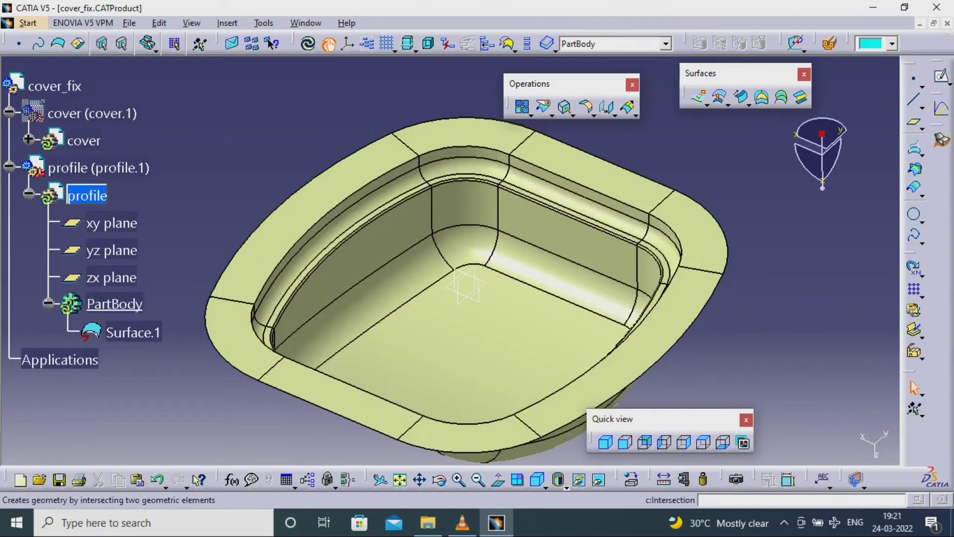
- Create a sketch on the profile part's xy plane by projecting the flange surface's eight outer edges, and exit the sketch
click(112, 223)
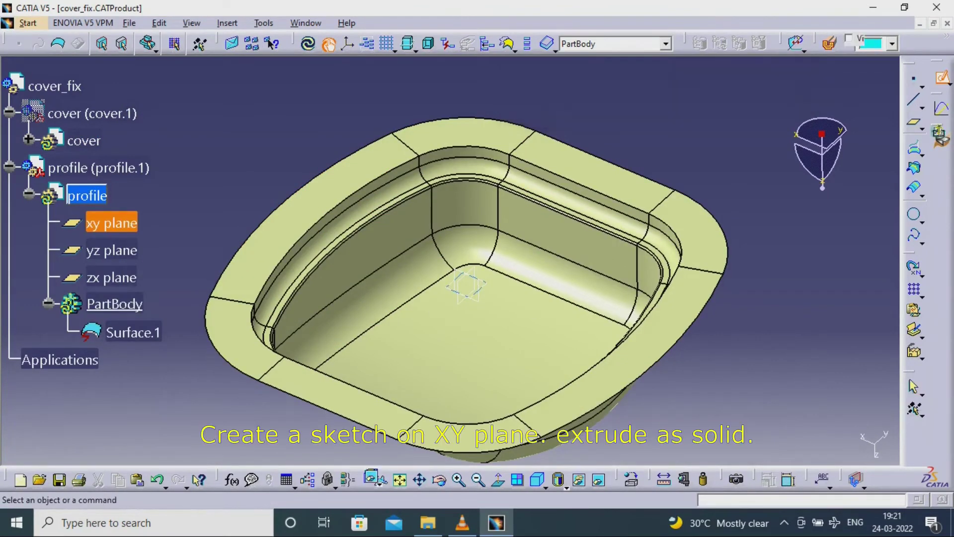
ctrl+middle_drag(437, 111, 437, 166)
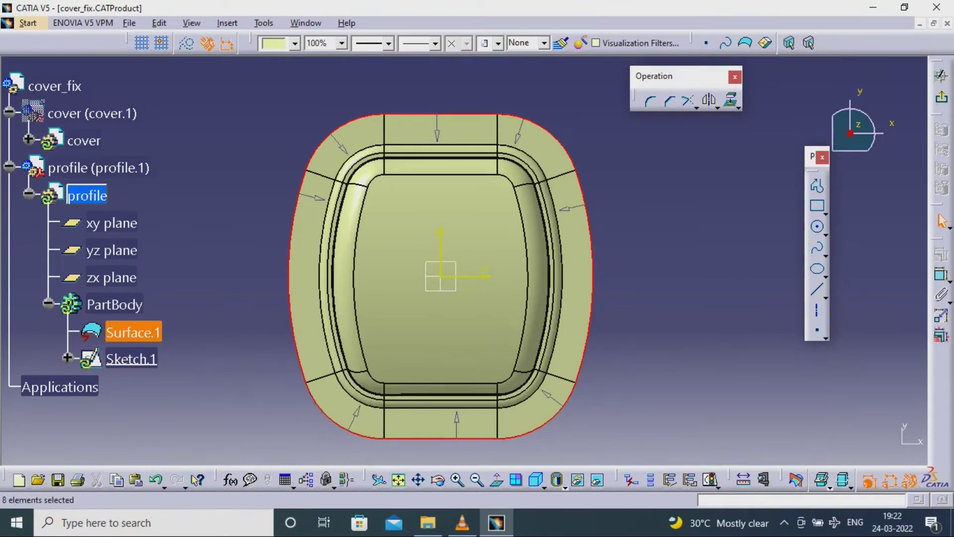
click(730, 100)
click(695, 223)
scroll(85, 249, down, 1)
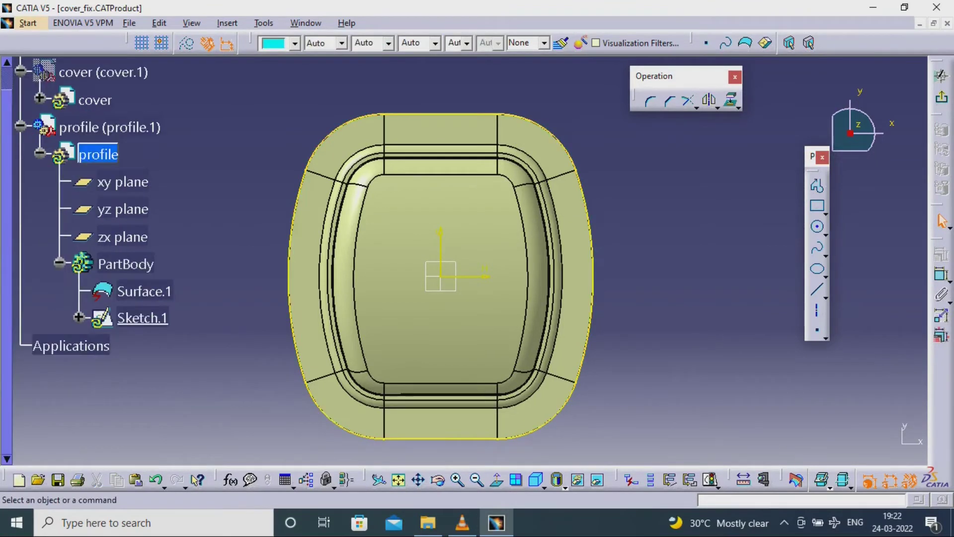
middle_drag(358, 144, 292, 294)
middle_drag(365, 112, 335, 188)
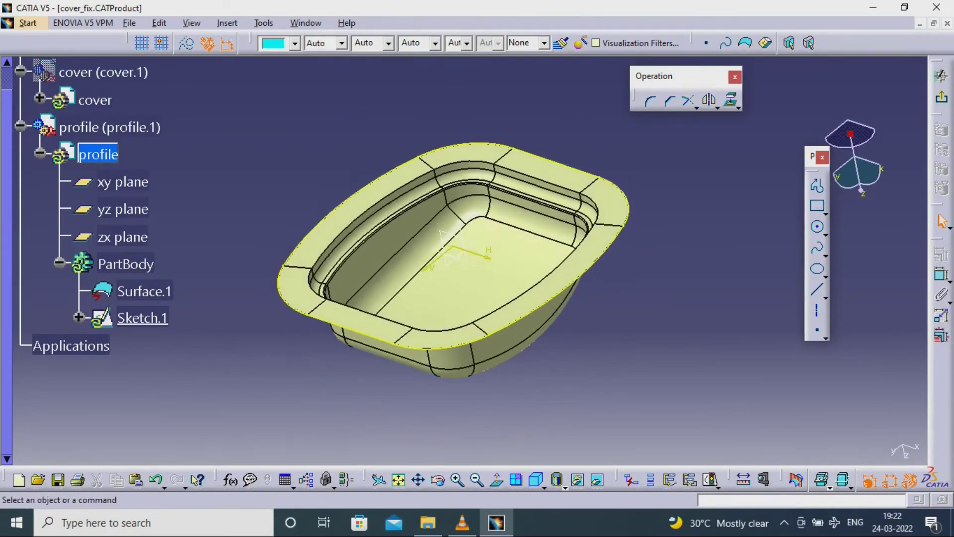
click(941, 97)
click(745, 238)
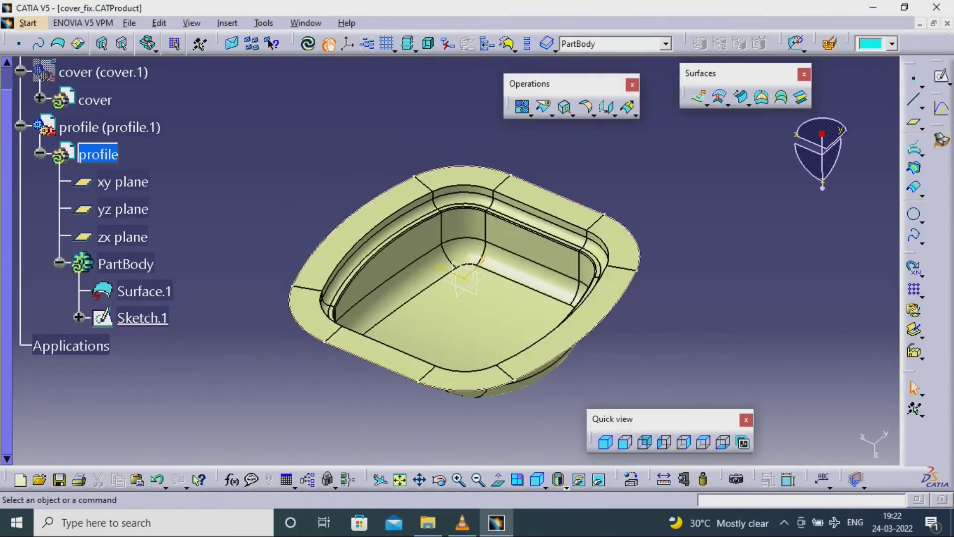
- Switch to Part Design and pad Sketch.1 with a mirrored extent and a length of about 100 mm
click(28, 23)
mouse_move(68, 58)
click(230, 58)
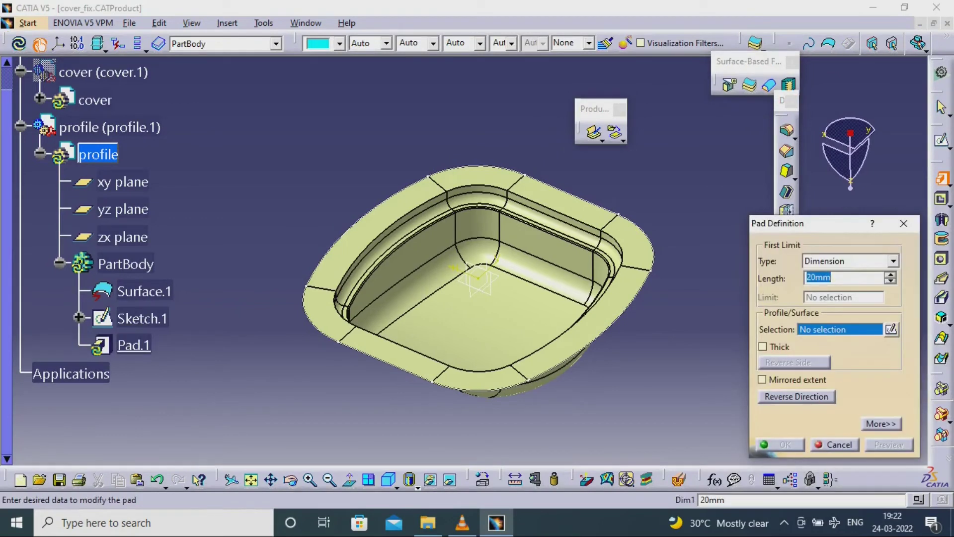
click(142, 319)
click(762, 379)
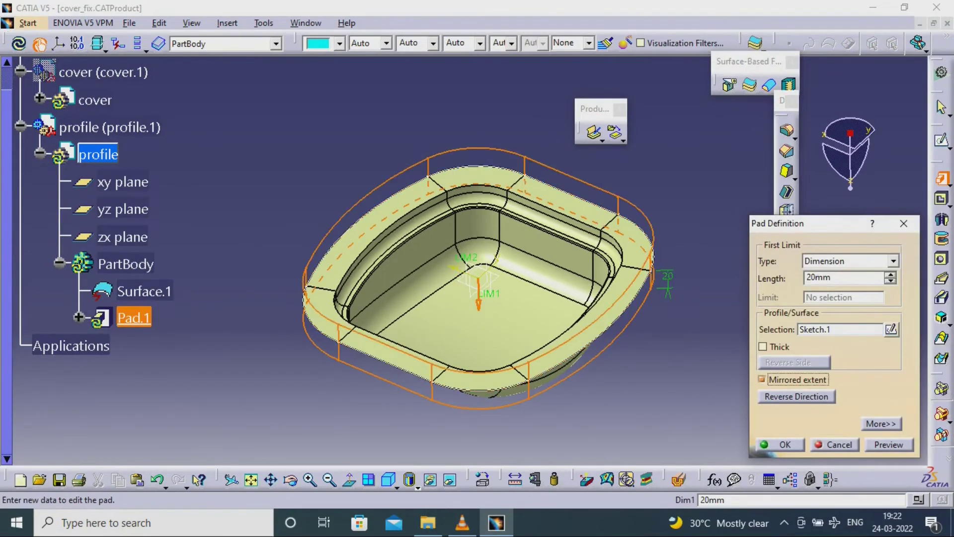
drag(489, 293, 489, 364)
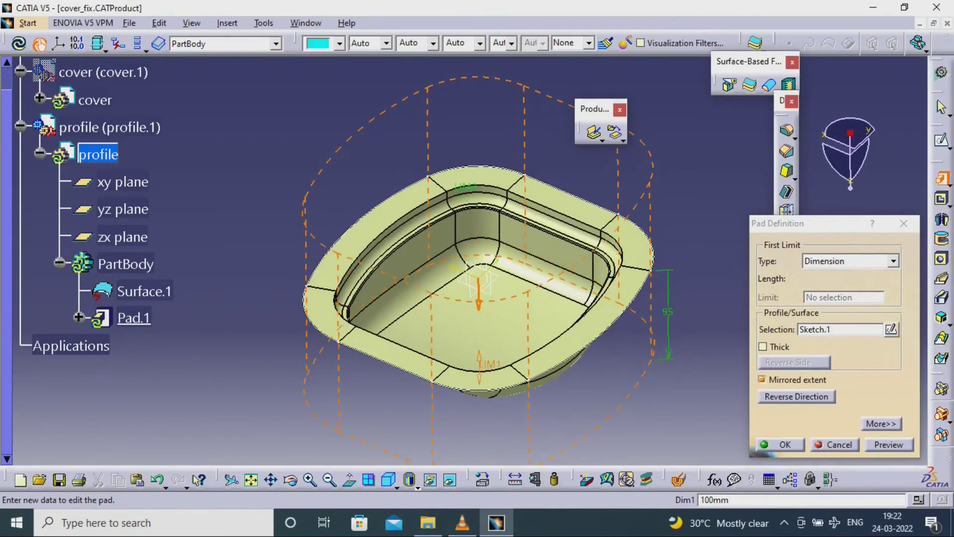
click(780, 444)
- Split the padded block with Surface.1, keeping the solid beneath the surface
middle_drag(467, 338, 475, 118)
middle_drag(419, 246, 396, 270)
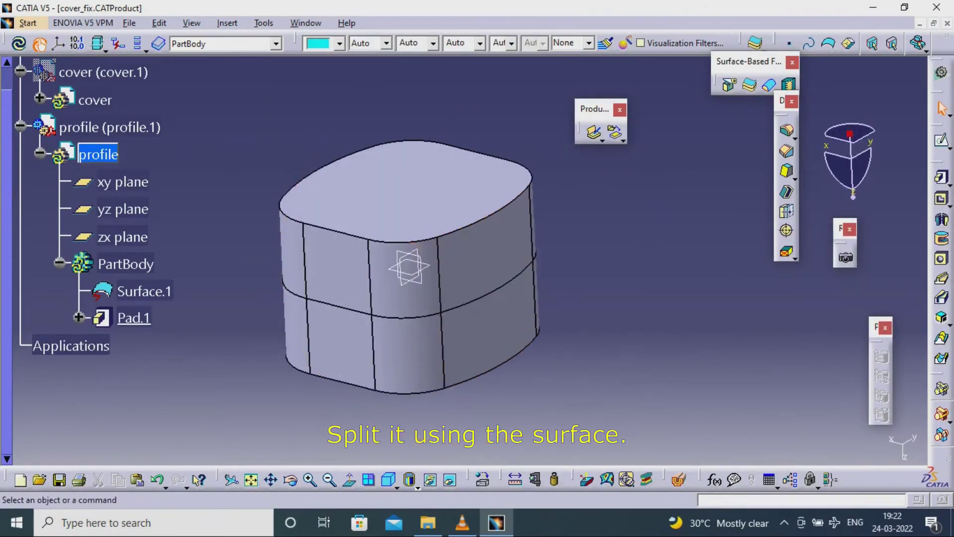
click(730, 85)
click(410, 298)
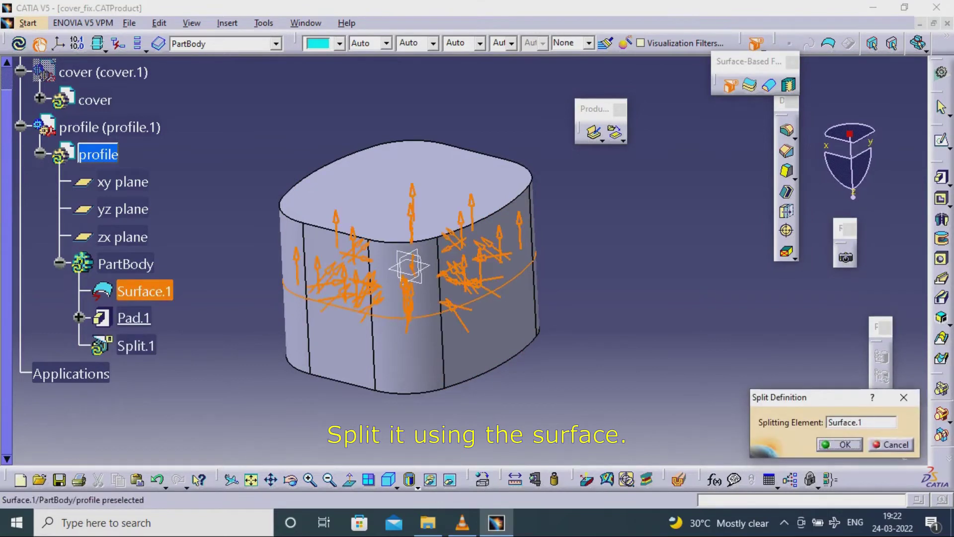
key(Return)
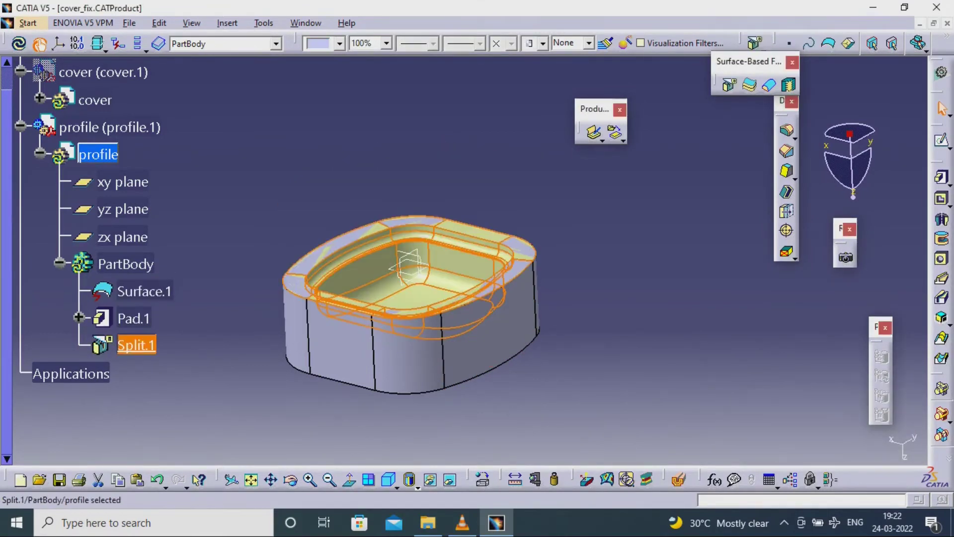
- Hide Surface.1 so only the split solid block is displayed
middle_drag(367, 271, 373, 318)
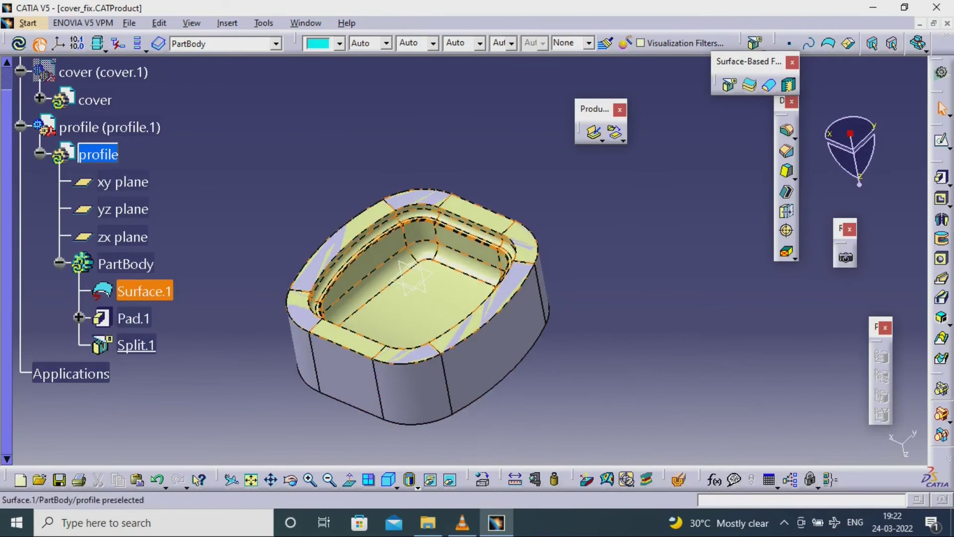
right_click(155, 296)
click(194, 53)
middle_drag(238, 318, 430, 264)
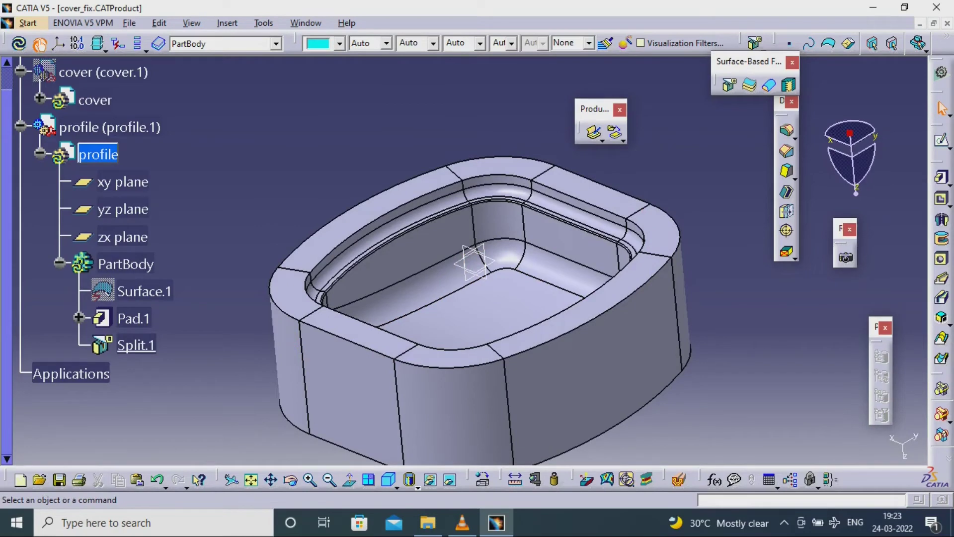
- Define the profile part's PartBody as the in-work object
scroll(68, 79, up, 1)
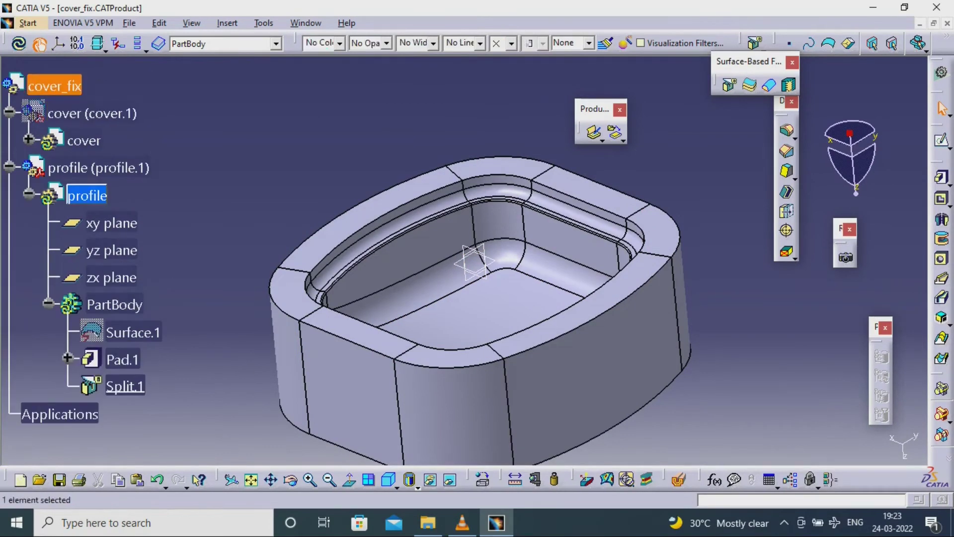
double_click(55, 86)
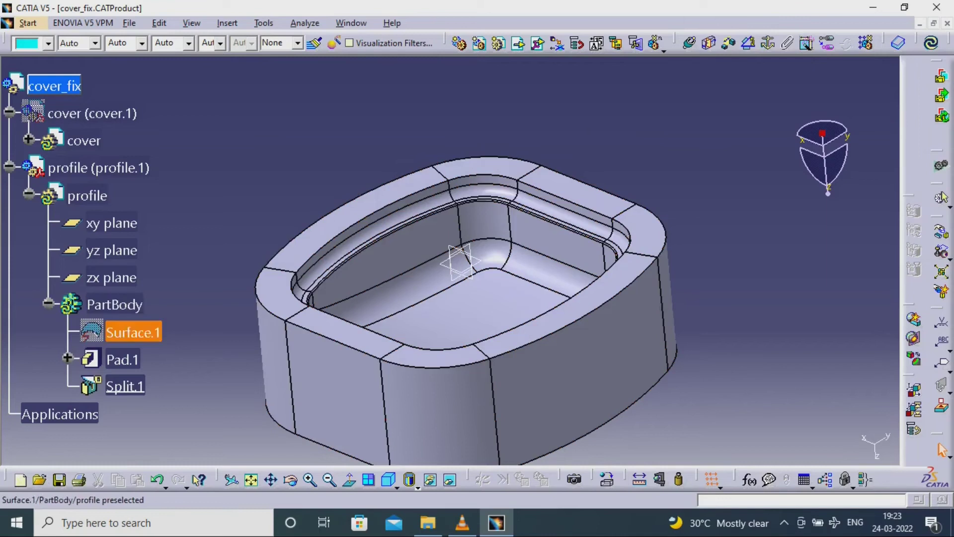
double_click(114, 304)
right_click(123, 307)
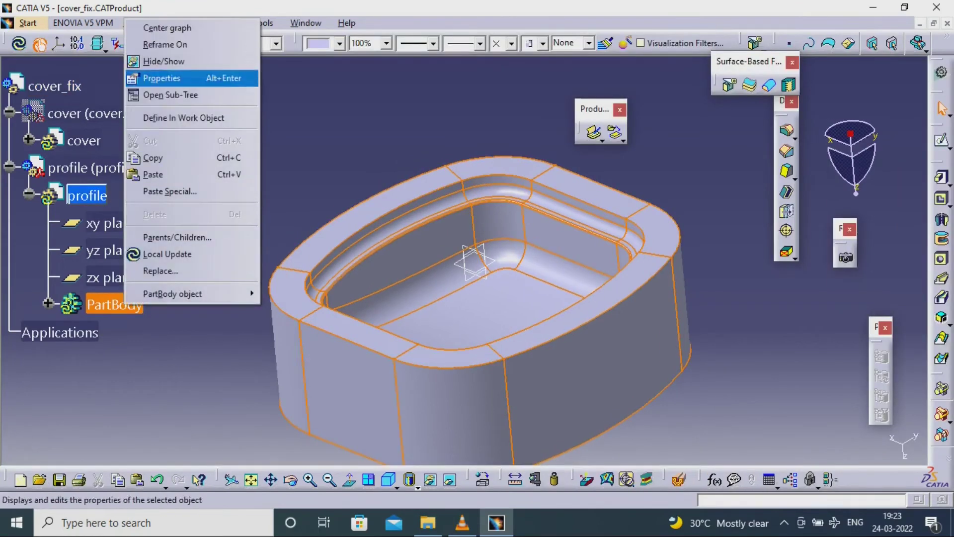
click(174, 117)
- Sketch a centered rectangle about 370 by 400 mm around the origin on the split block's flat bottom face
middle_drag(438, 337, 441, 172)
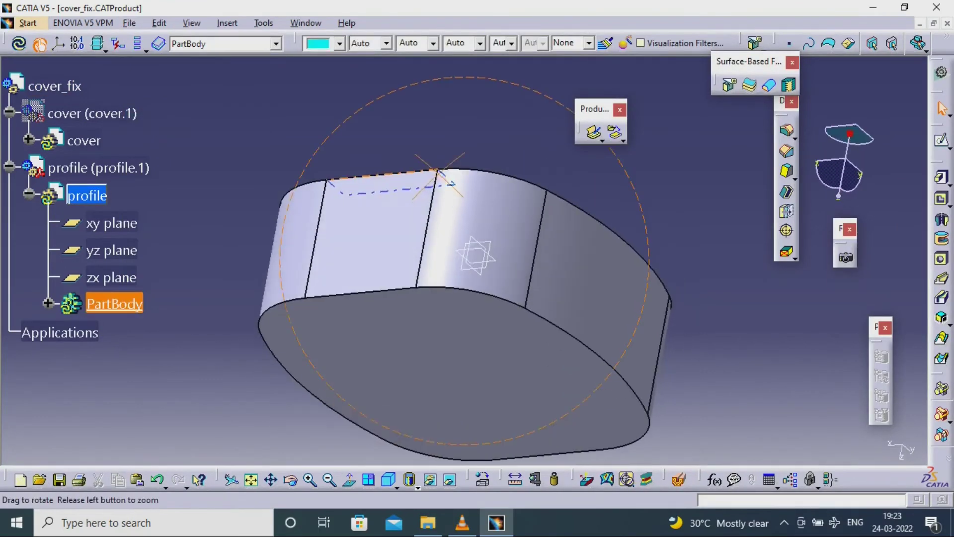
click(949, 148)
click(921, 155)
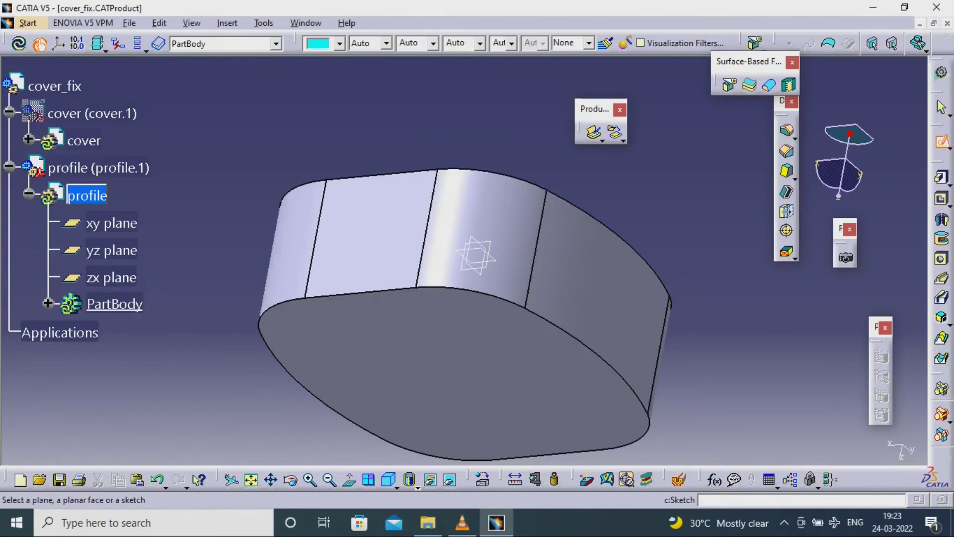
click(353, 308)
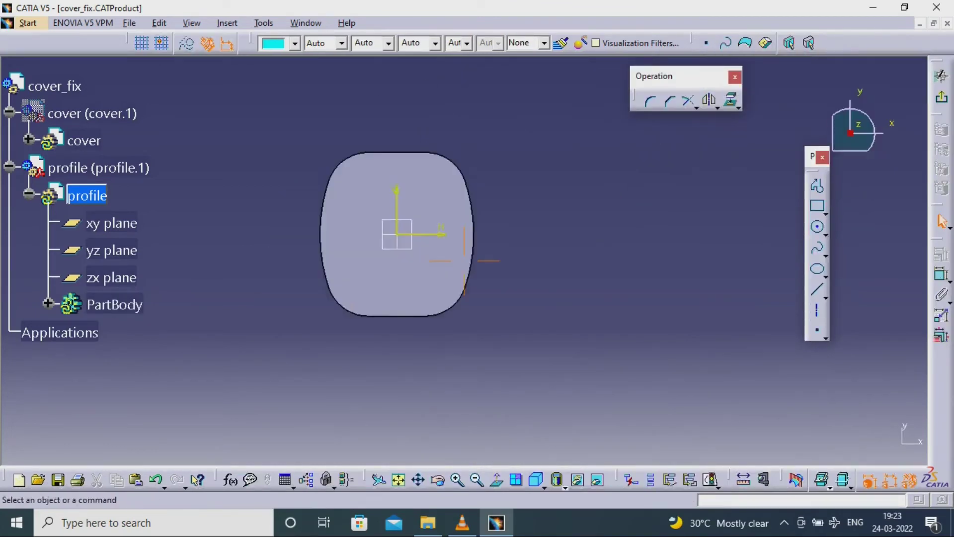
click(825, 214)
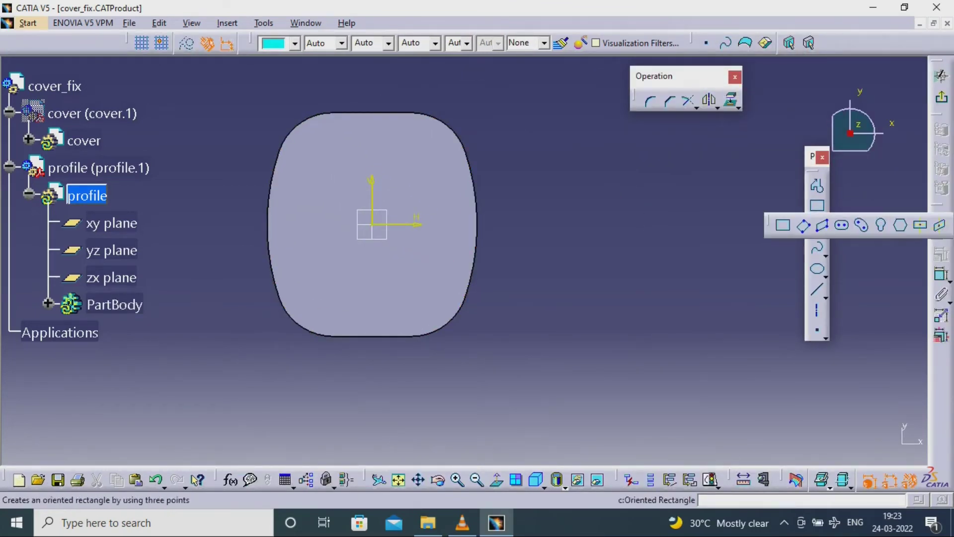
click(920, 225)
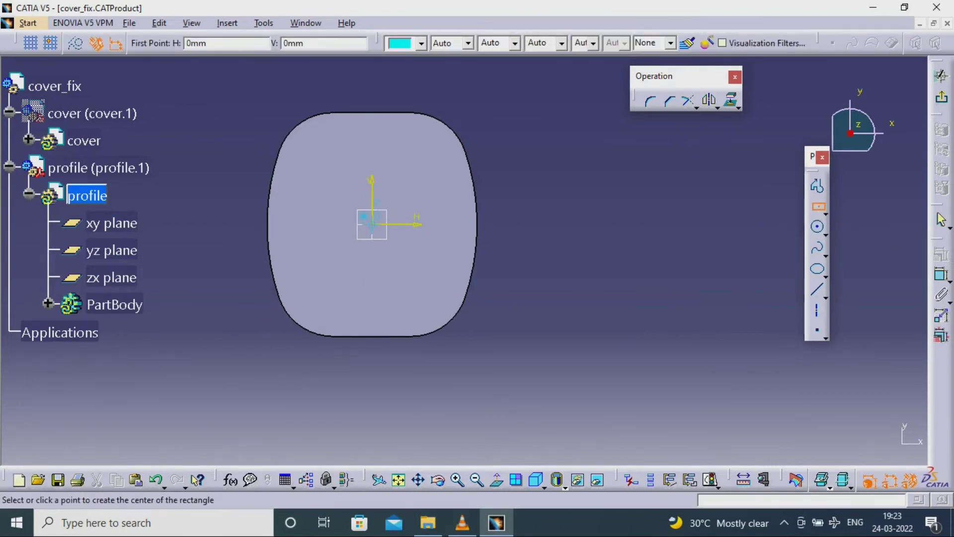
click(371, 223)
click(517, 381)
- Dimension the rectangle's horizontal side and set it to 350 mm
middle_drag(465, 259, 501, 314)
click(396, 163)
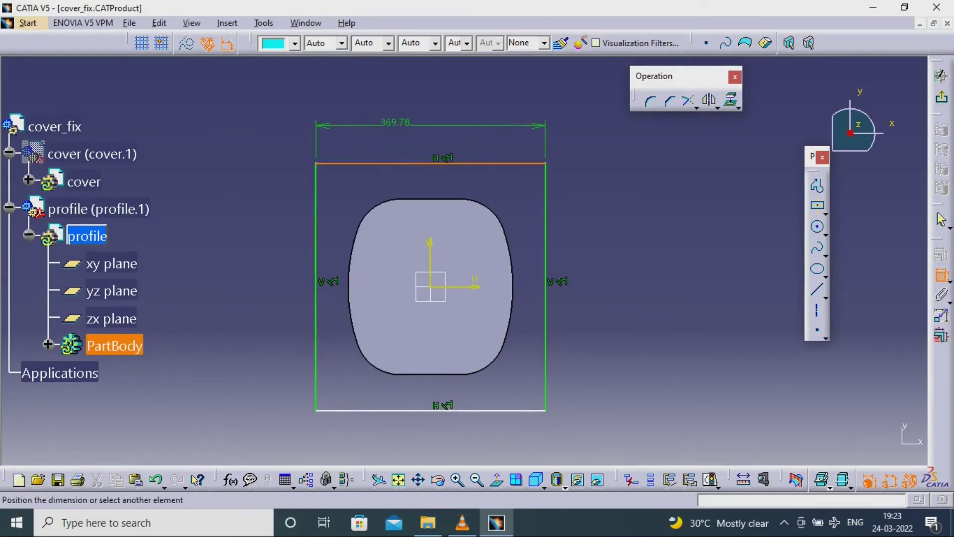
double_click(412, 121)
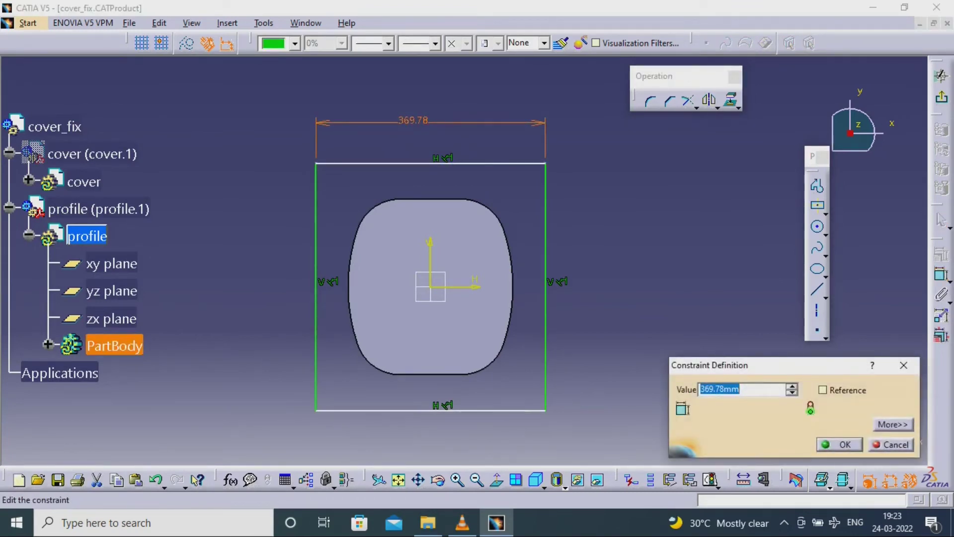
text(350)
key(Return)
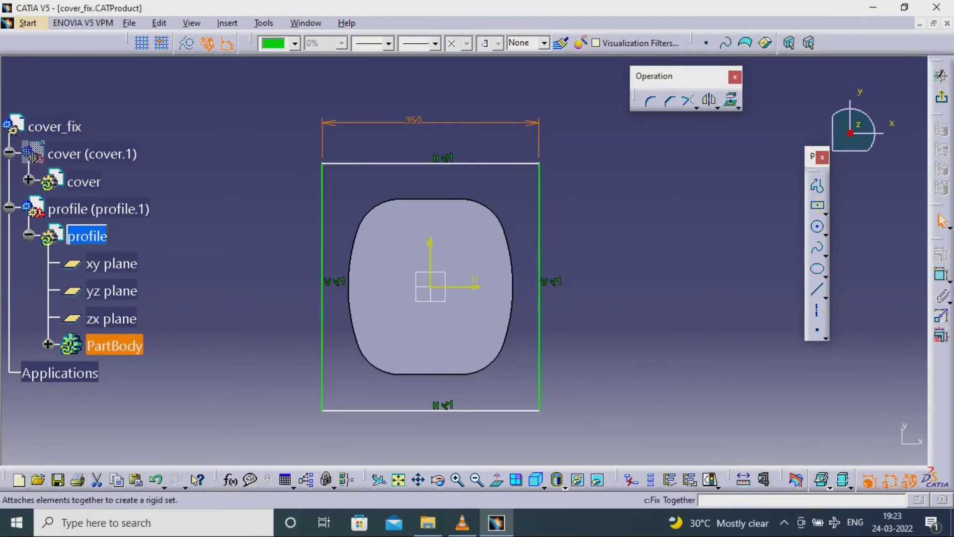
- Dimension the rectangle's vertical side, set it to 400 mm, and exit the sketch
click(942, 275)
click(539, 215)
double_click(618, 244)
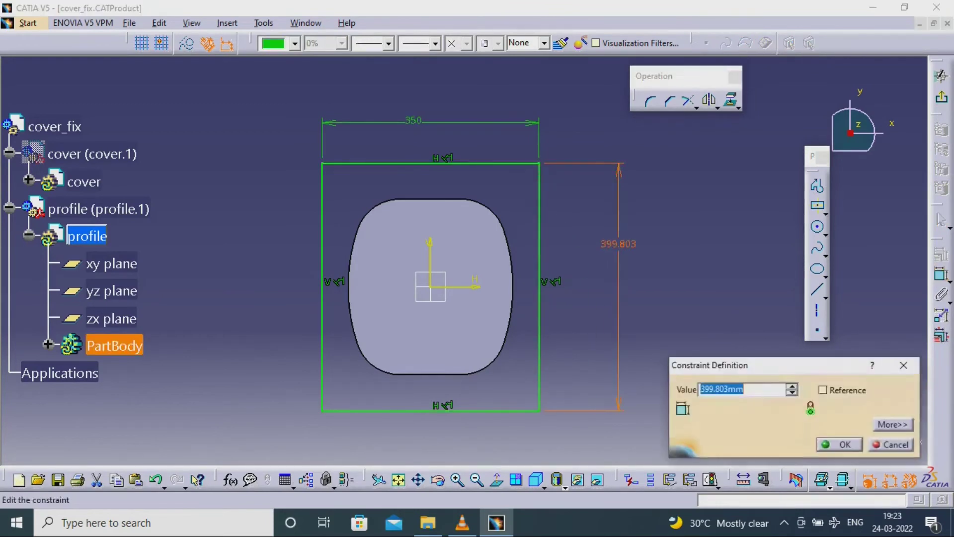
key(Return)
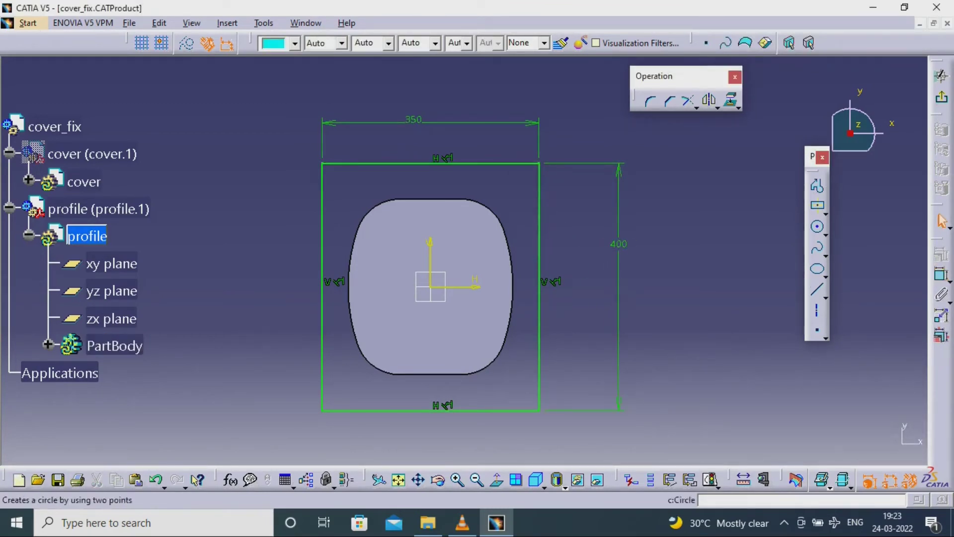
click(942, 99)
- Pad the rectangle sketch 20 mm to form a base plate under the block
mouse_move(464, 208)
middle_down()
mouse_move(442, 308)
mouse_move(430, 319)
middle_up()
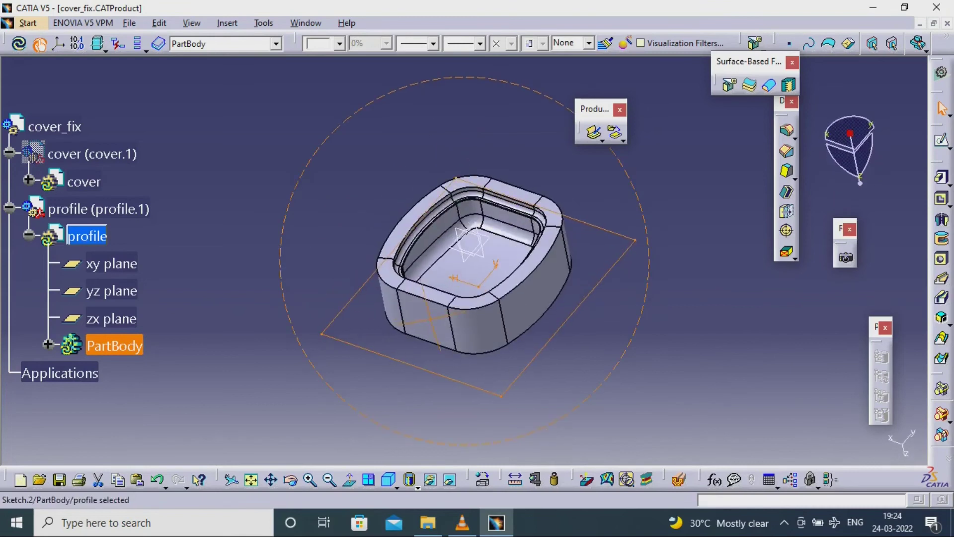
click(943, 178)
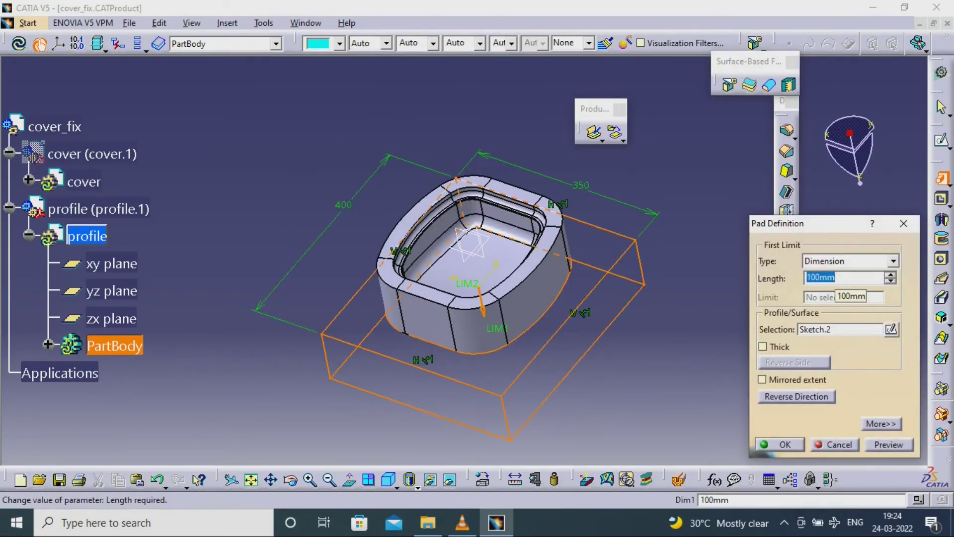
text(20)
key(Return)
click(370, 395)
- Round the base plate's four vertical corner edges with an edge fillet
middle_drag(426, 321, 410, 239)
click(48, 344)
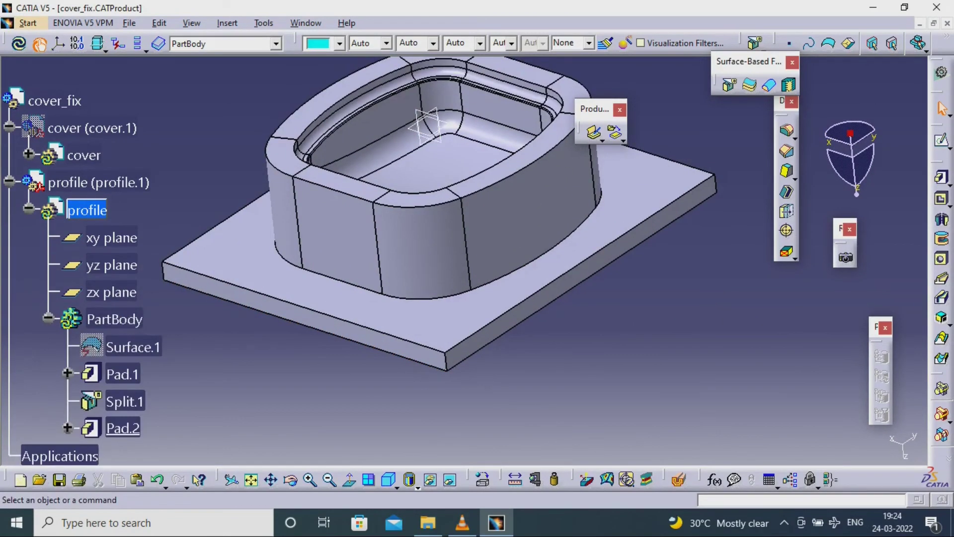
click(787, 131)
middle_drag(298, 308, 397, 243)
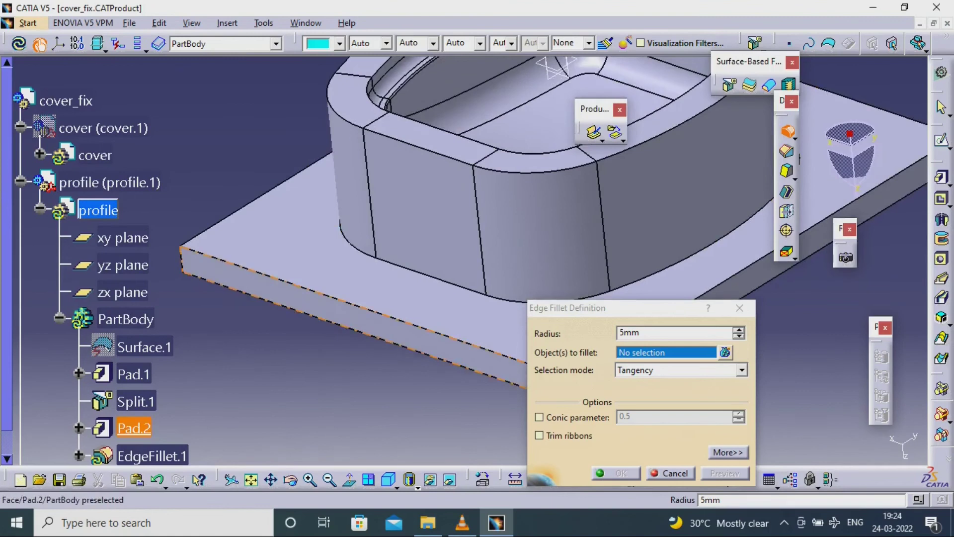
click(181, 260)
middle_drag(348, 317, 216, 200)
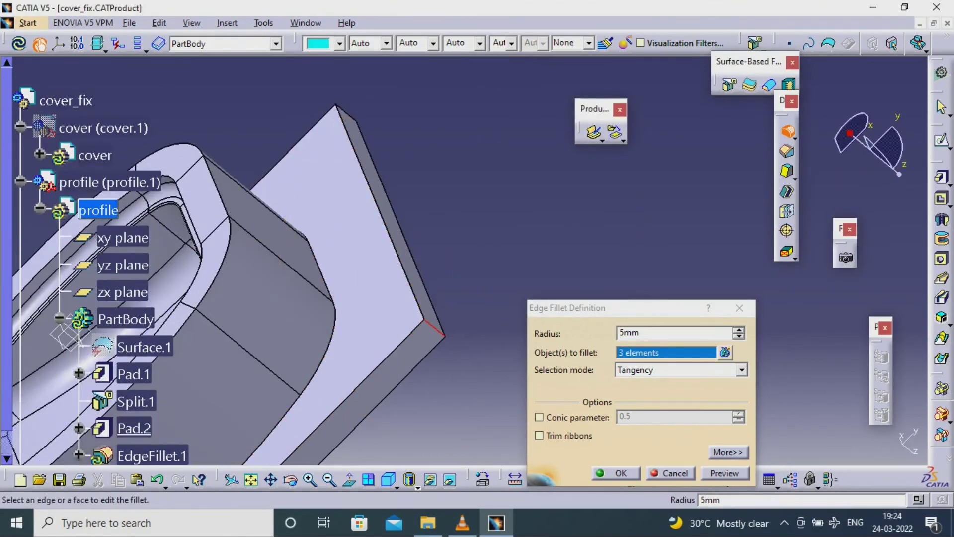
key(Return)
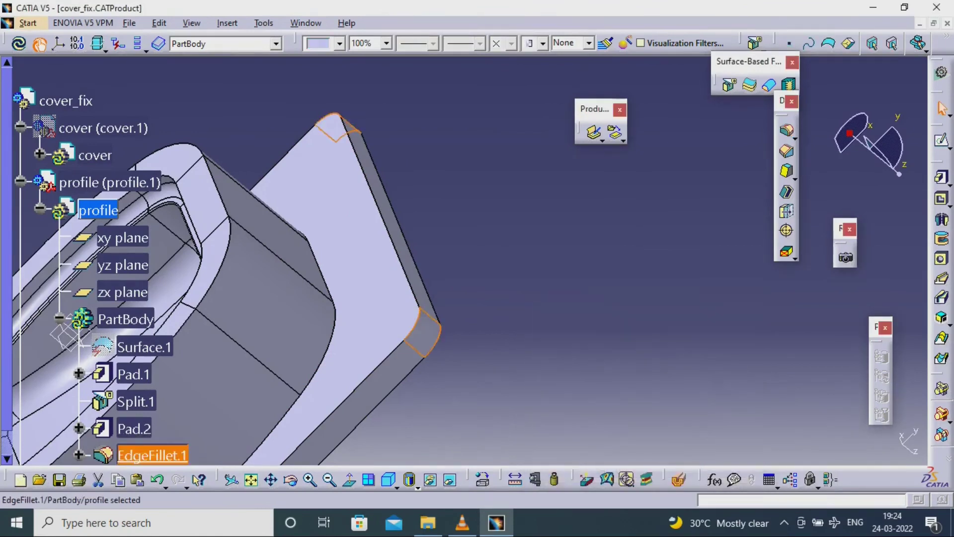
- Show the hidden cover component together with the finished fixture profile
middle_drag(348, 209, 464, 160)
middle_drag(348, 239, 643, 218)
middle_drag(398, 115, 497, 191)
middle_click(506, 232)
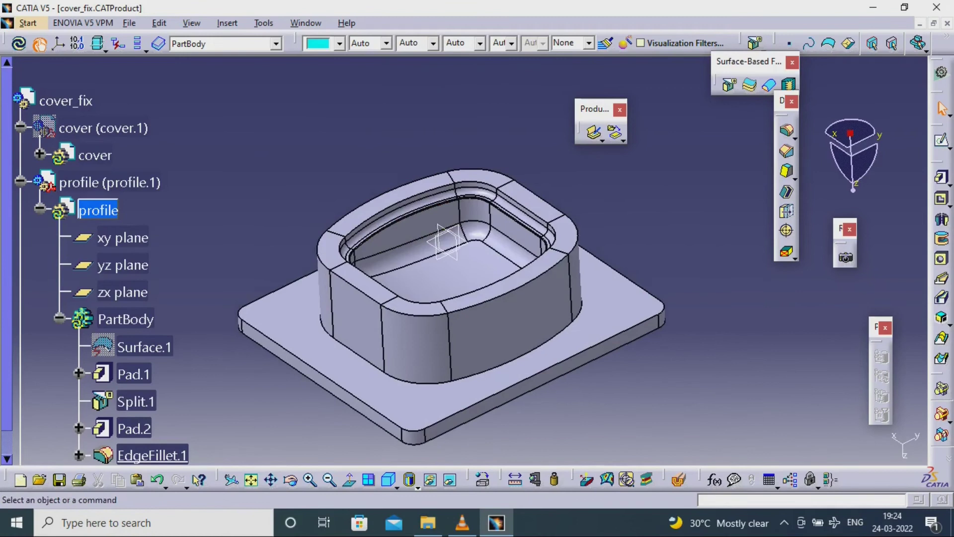
right_click(110, 129)
click(164, 174)
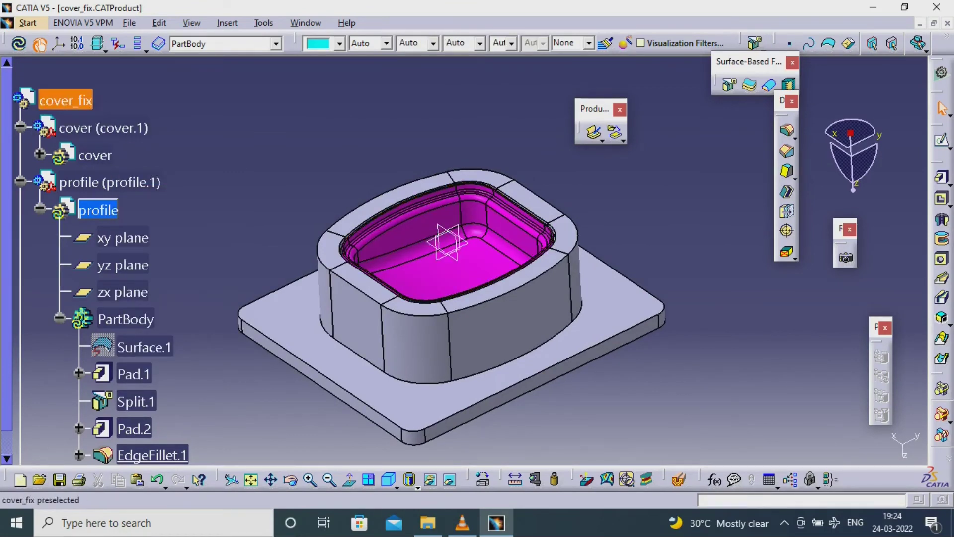
- Activate the top-level cover_fix assembly and examine how the cover sits in the profile's cavity
click(66, 101)
double_click(65, 101)
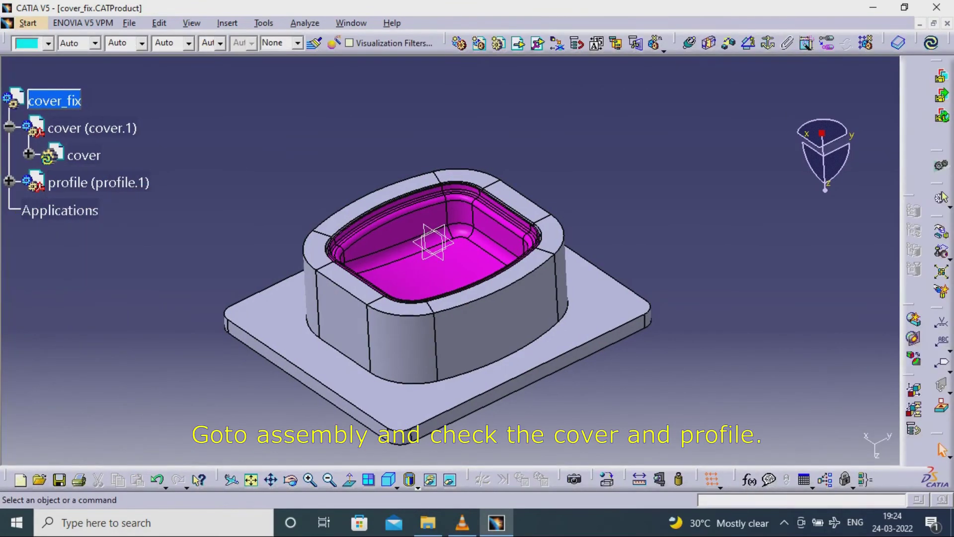
ctrl+middle_drag(348, 243, 440, 181)
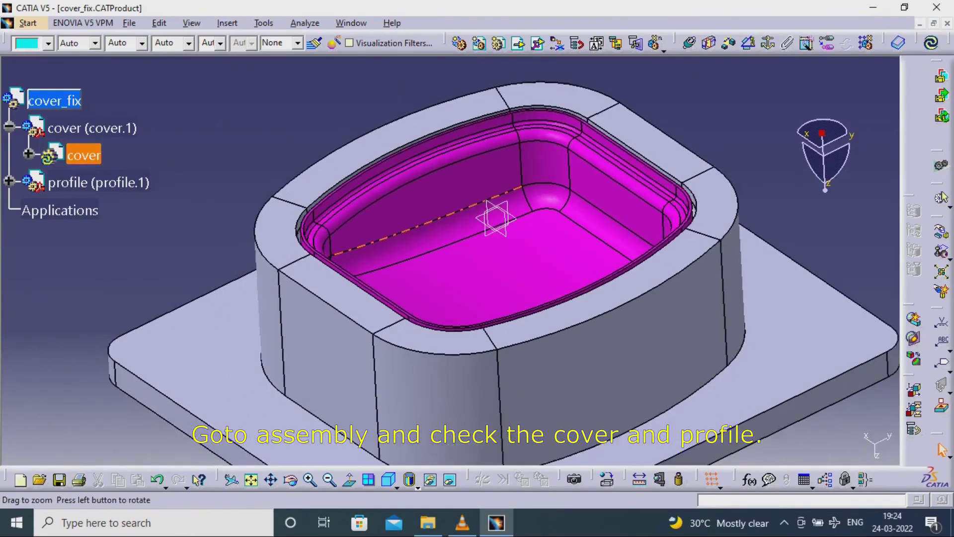